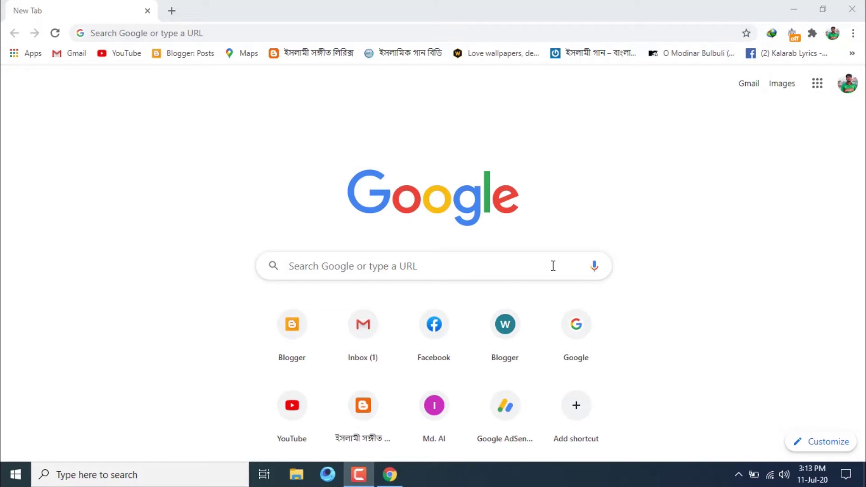
pyautogui.click(553, 266)
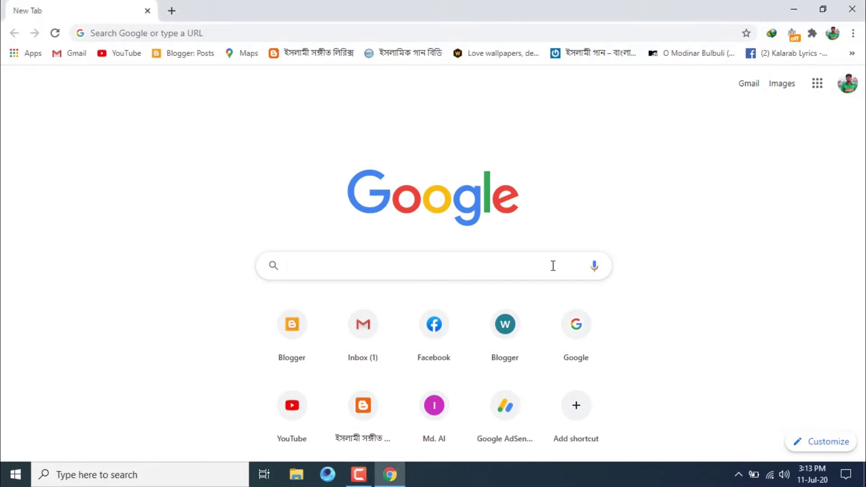
pyautogui.write('www.')
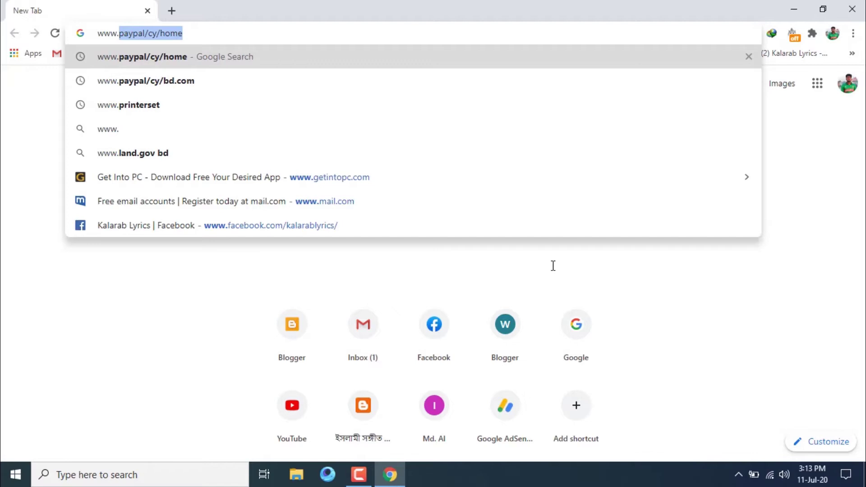
pyautogui.write('paya')
pyautogui.press('BackSpace')
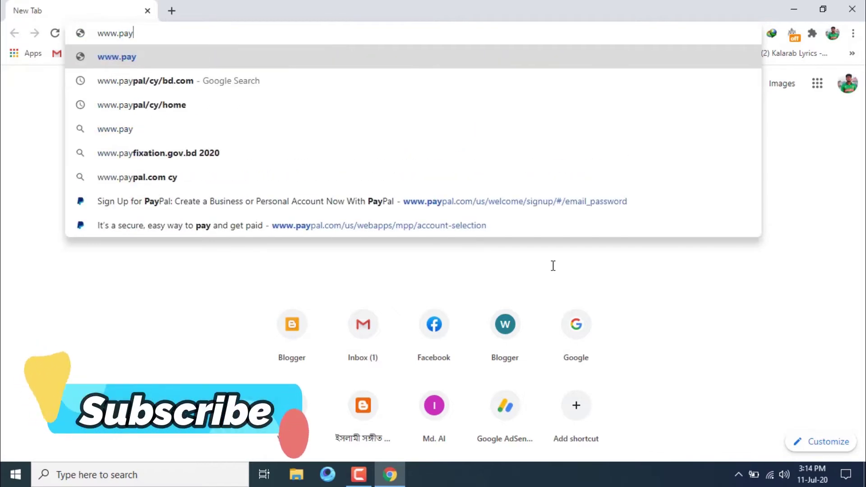
pyautogui.write('pal')
pyautogui.press('BackSpace')
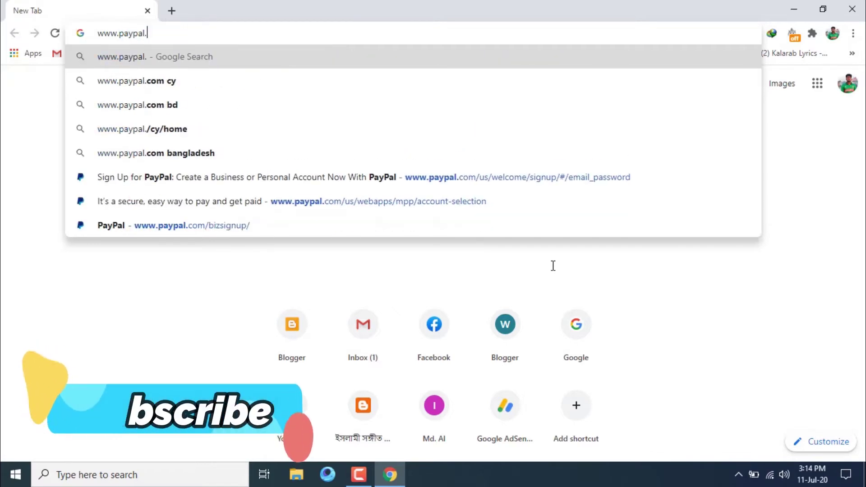
pyautogui.write('/cy/home')
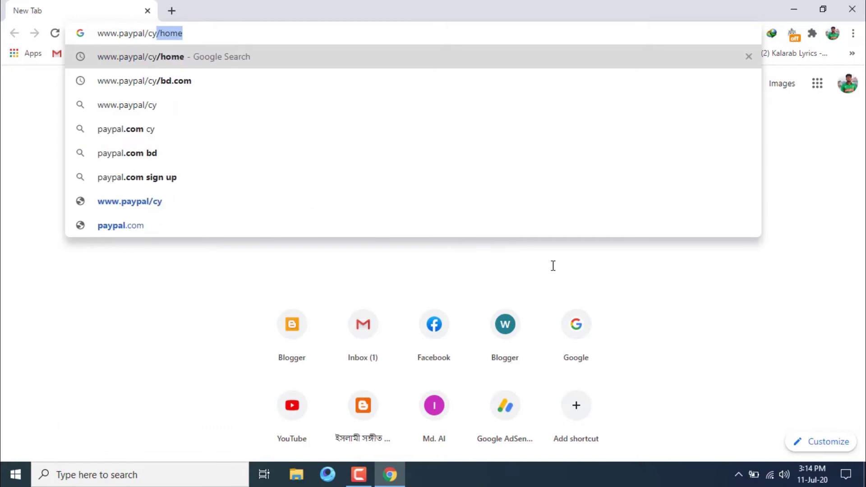
pyautogui.press('Return')
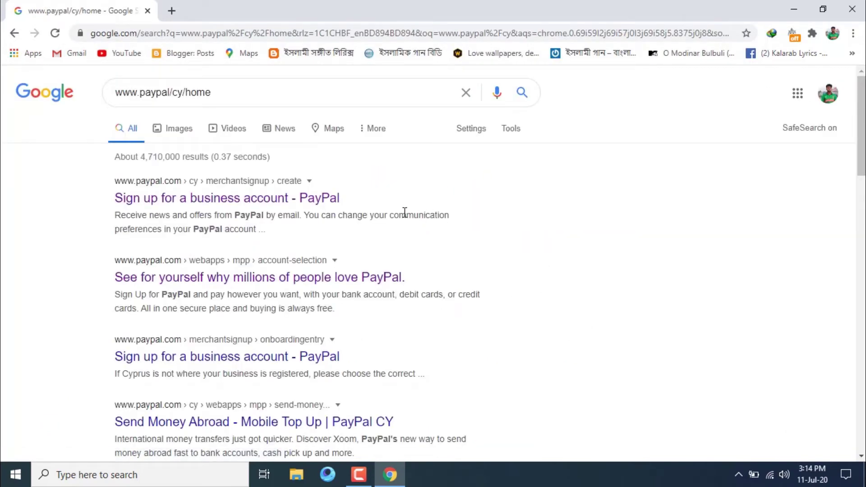
pyautogui.click(287, 203)
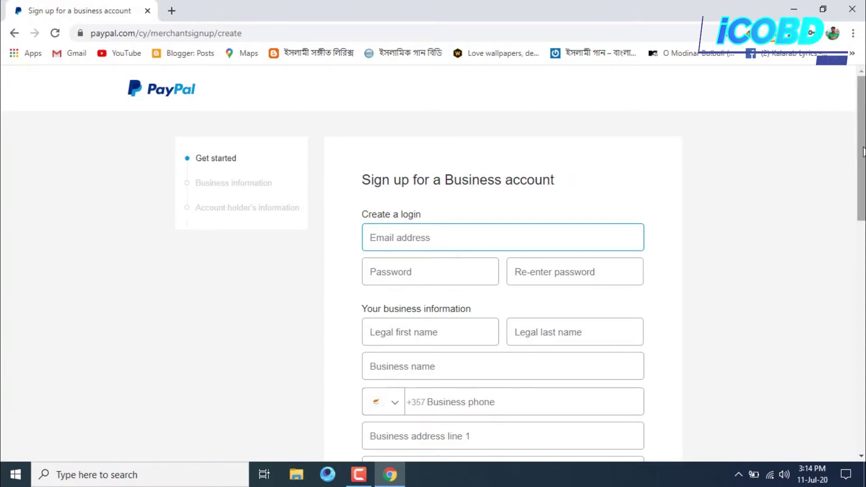
# Scroll through the sign-up form, then paste the saved login e-mail into the Email field.
pyautogui.scroll(-1, 862, 159)
pyautogui.scroll(-1, 863, 162)
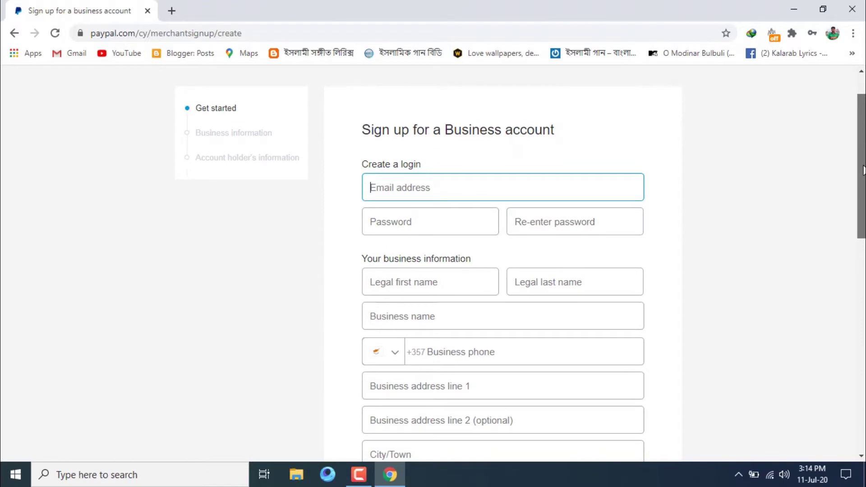
pyautogui.scroll(-4, 862, 170)
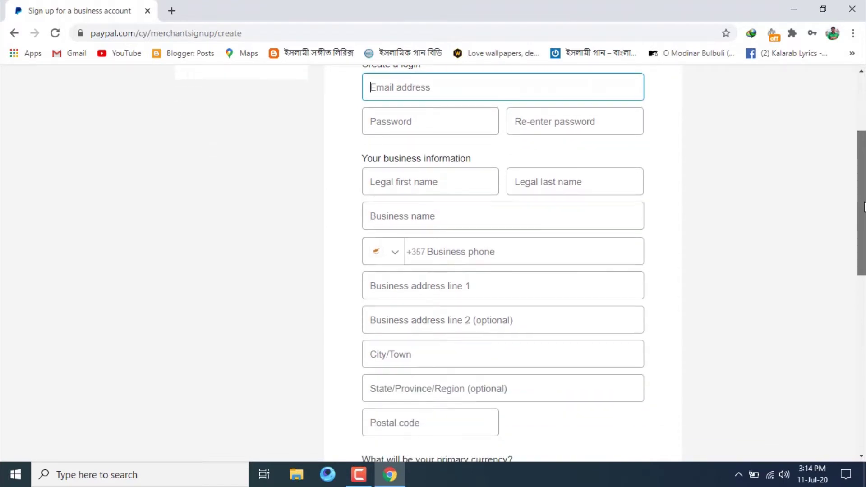
pyautogui.scroll(-6, 863, 327)
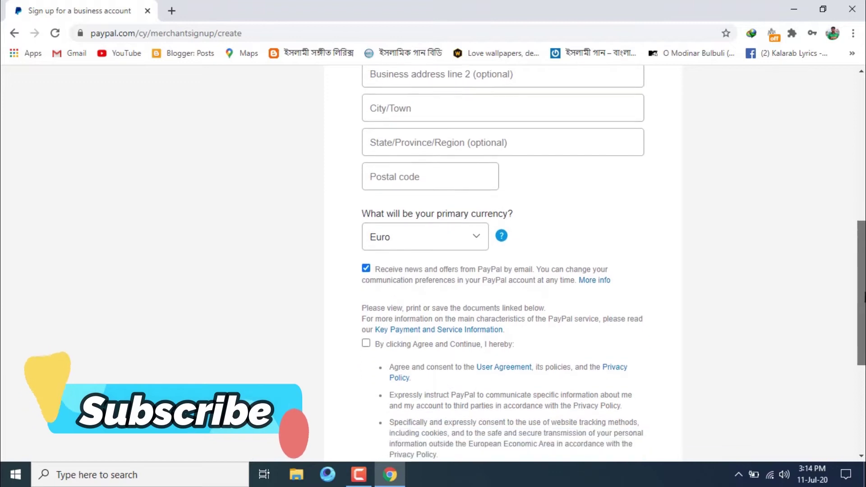
pyautogui.scroll(-1, 863, 327)
pyautogui.scroll(10, 863, 327)
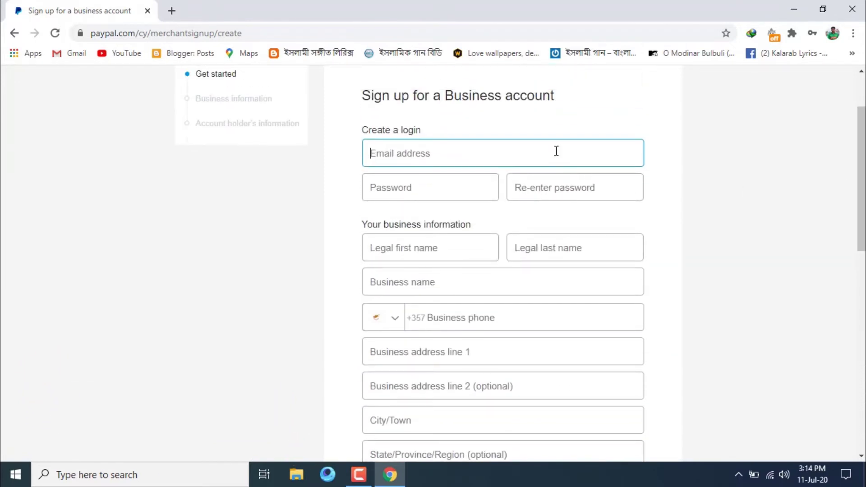
pyautogui.hotkey('ctrl', 'v')
pyautogui.press('Tab')
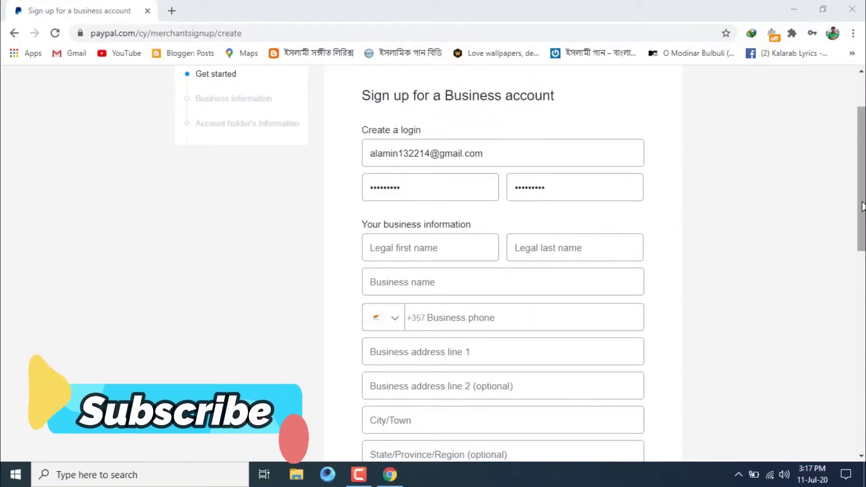
# Scroll the form down slightly past the completed login section.
pyautogui.moveTo(862, 206); pyautogui.dragTo(862, 221)
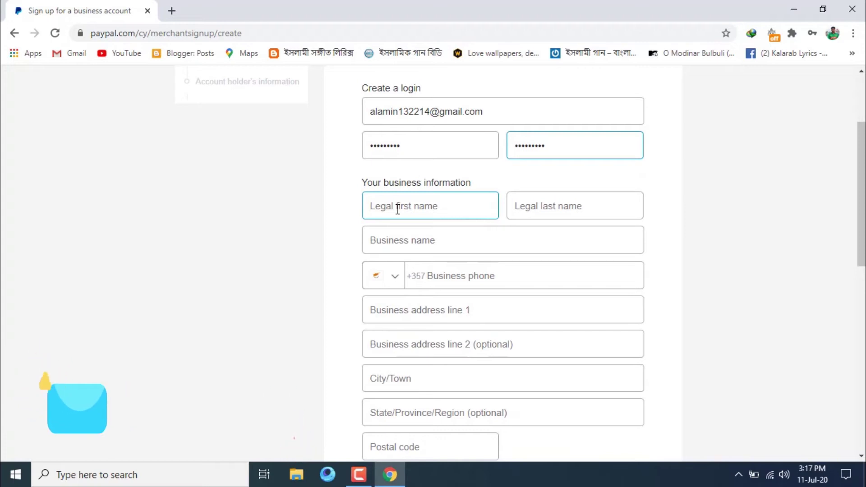
# Enter the owner's legal first and last name, and the same full name as business name.
pyautogui.click(438, 209)
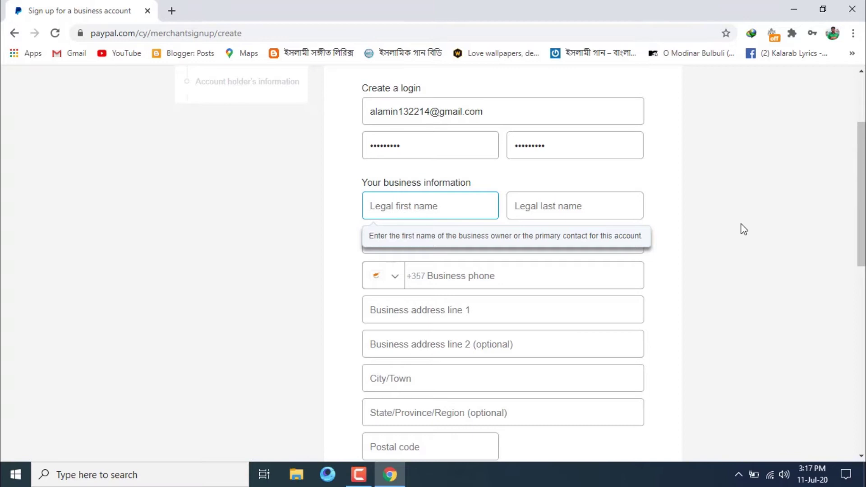
pyautogui.press('Tab')
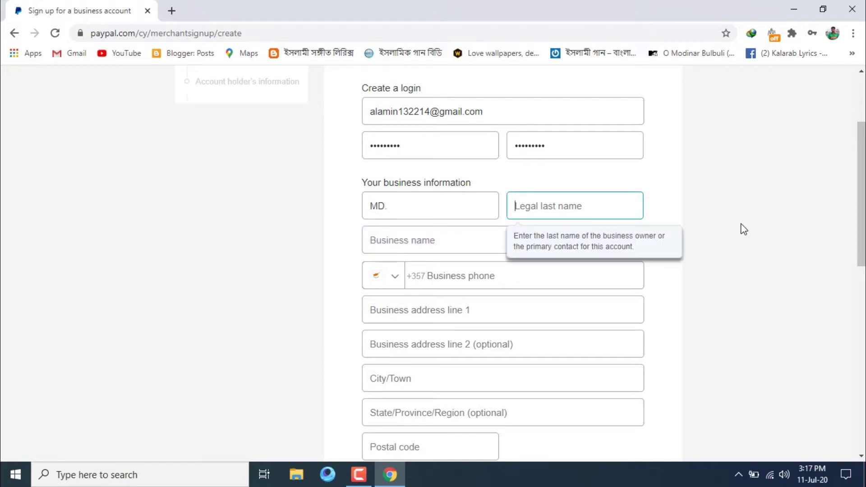
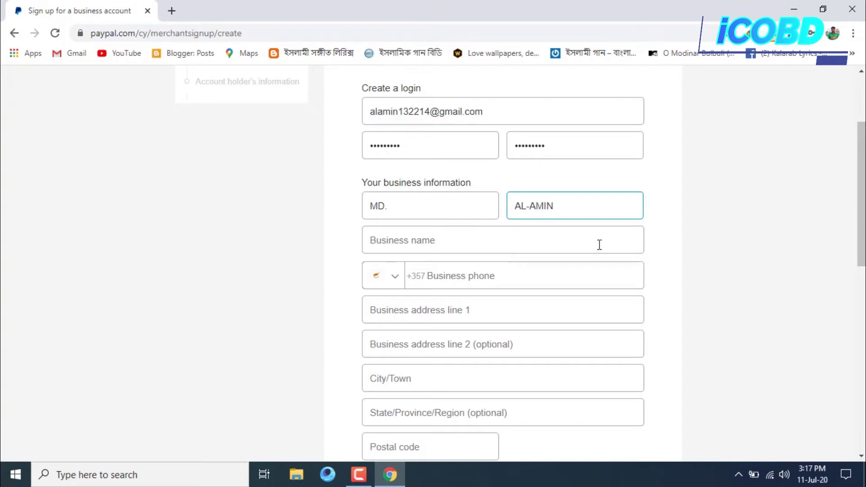
pyautogui.click(599, 245)
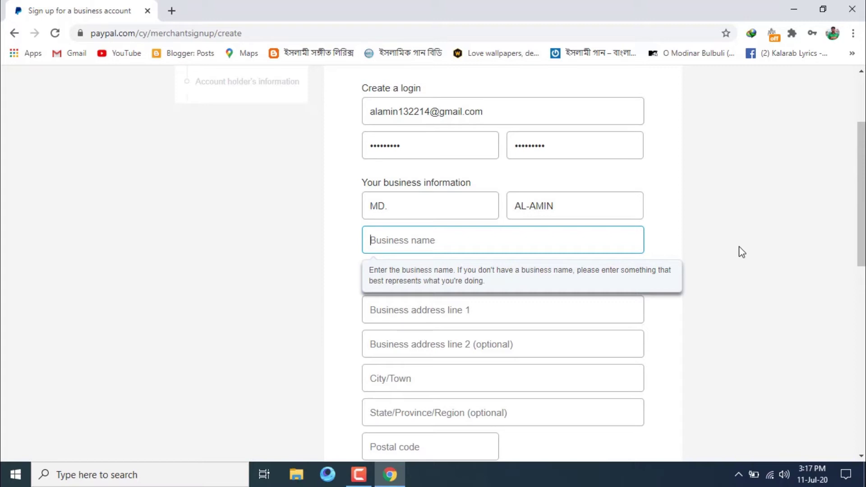
pyautogui.write('M')
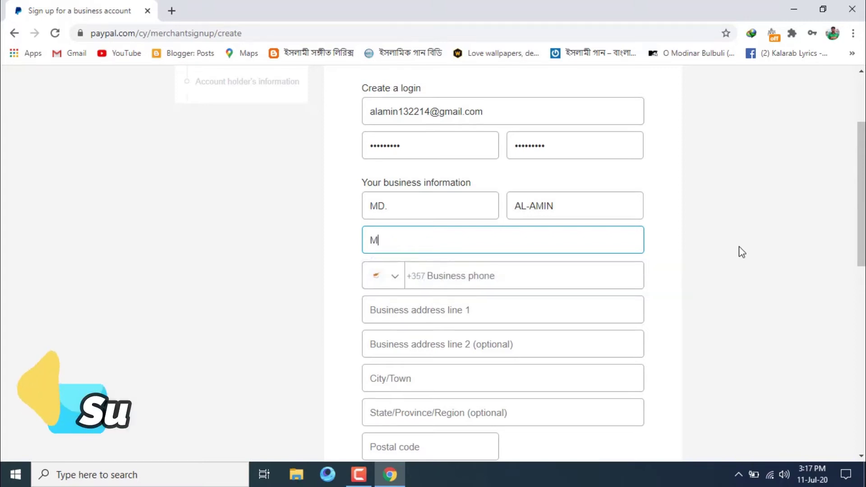
pyautogui.write('d')
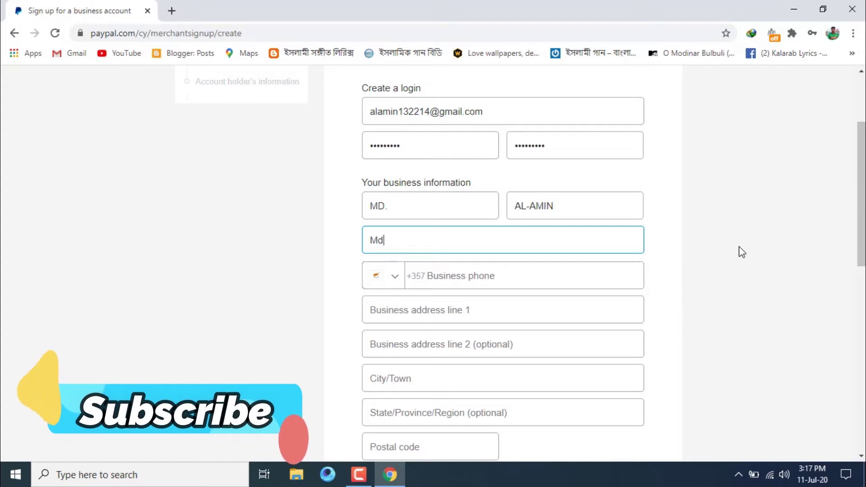
pyautogui.press('BackSpace')
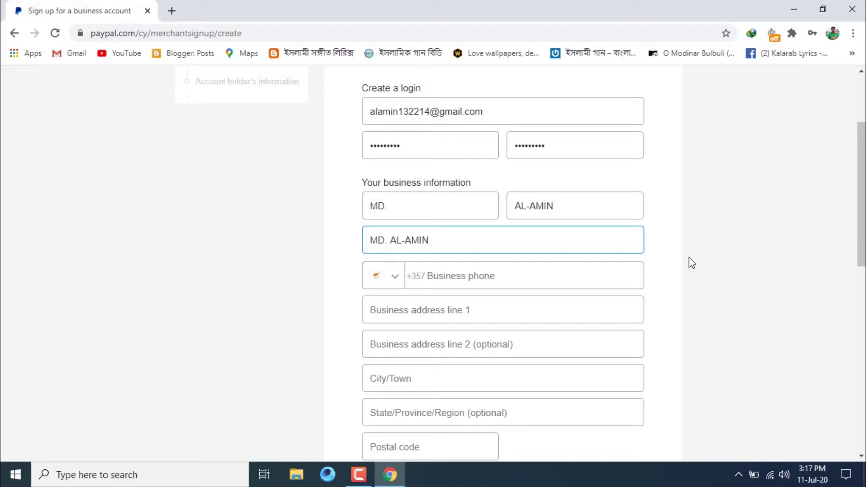
pyautogui.scroll(-1, 861, 208)
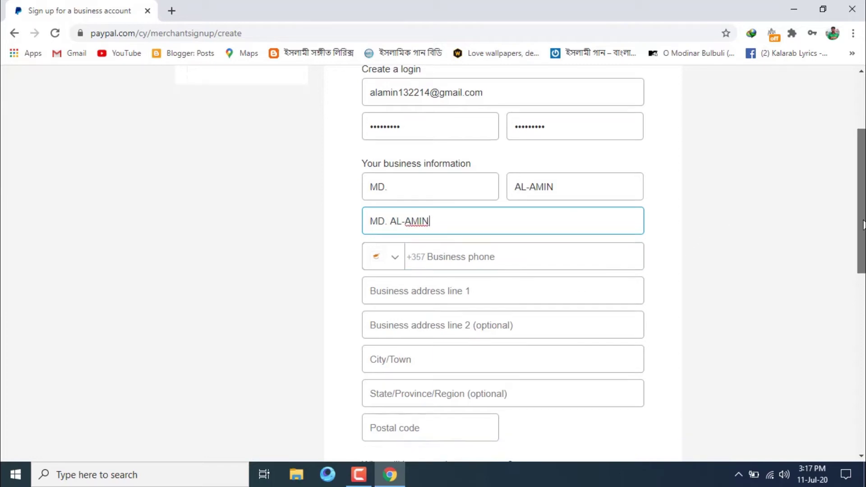
# Choose Bangladesh +880 as the phone country code and enter the business phone number.
pyautogui.click(396, 221)
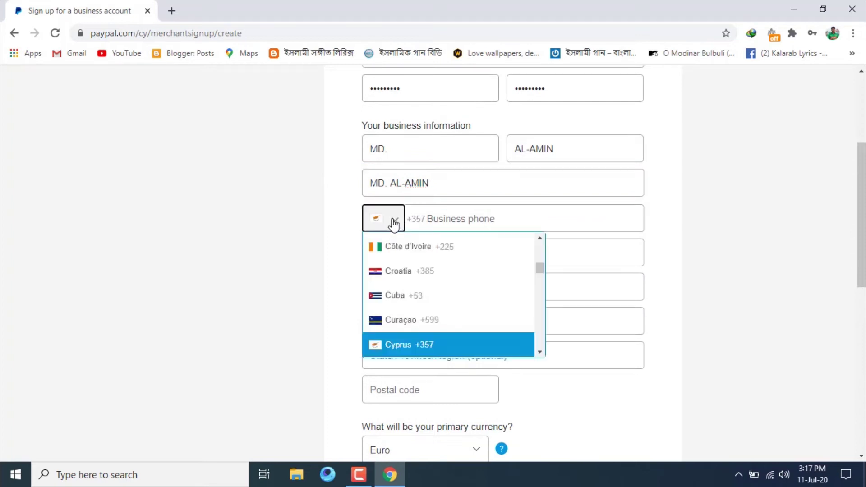
pyautogui.moveTo(535, 274); pyautogui.dragTo(541, 238)
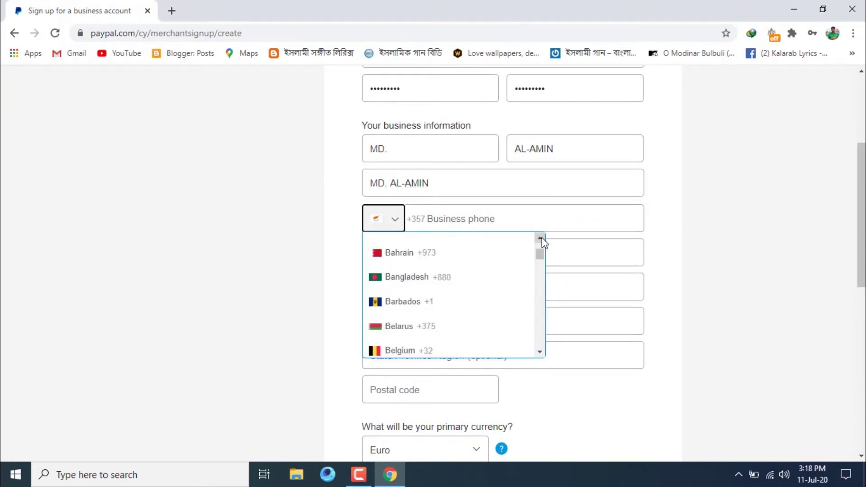
pyautogui.click(456, 278)
pyautogui.write('01')
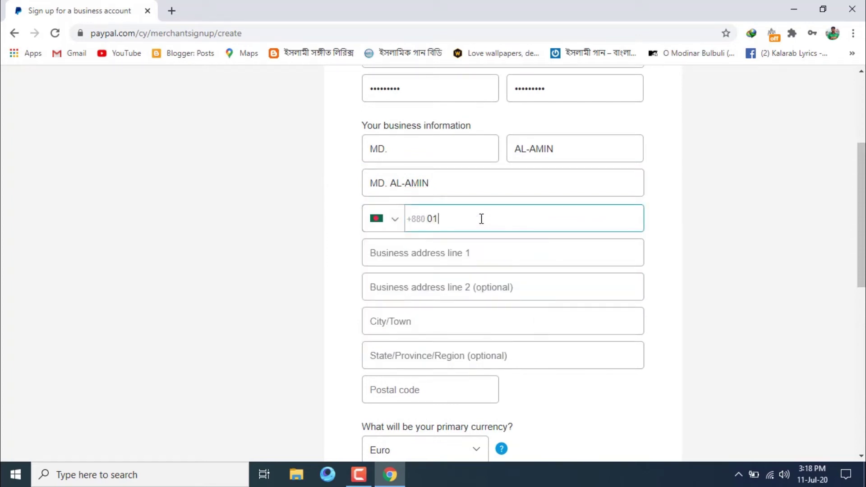
pyautogui.write('679')
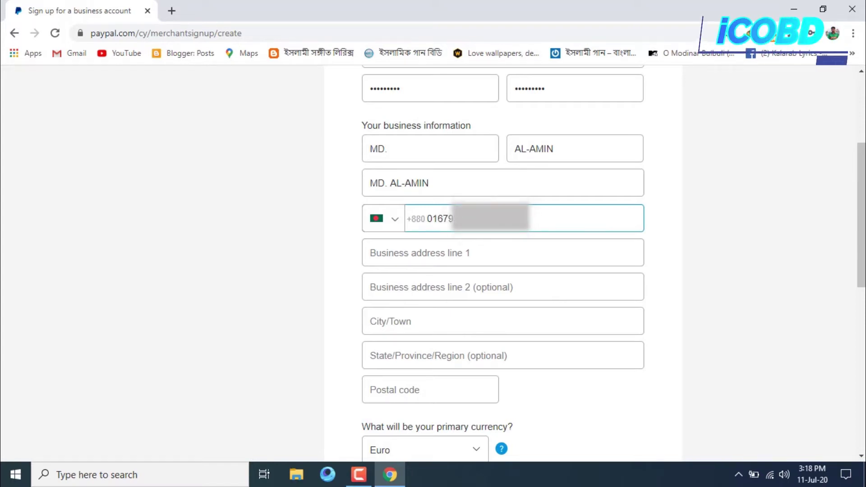
pyautogui.click(477, 262)
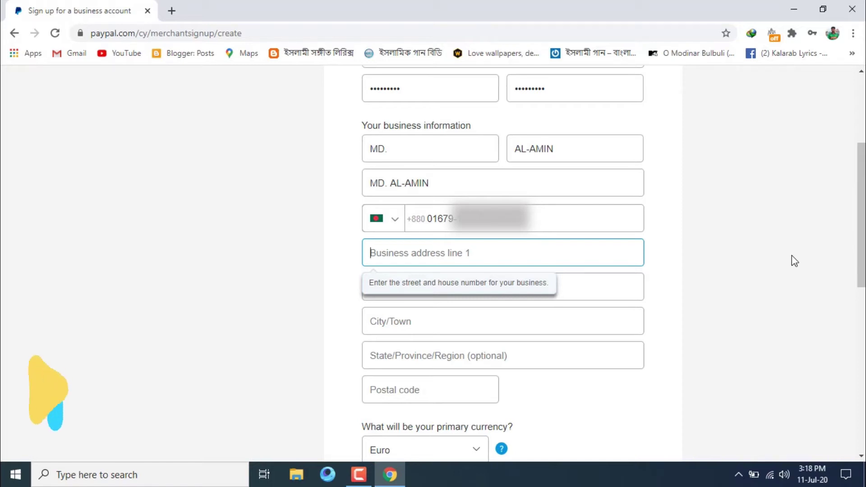
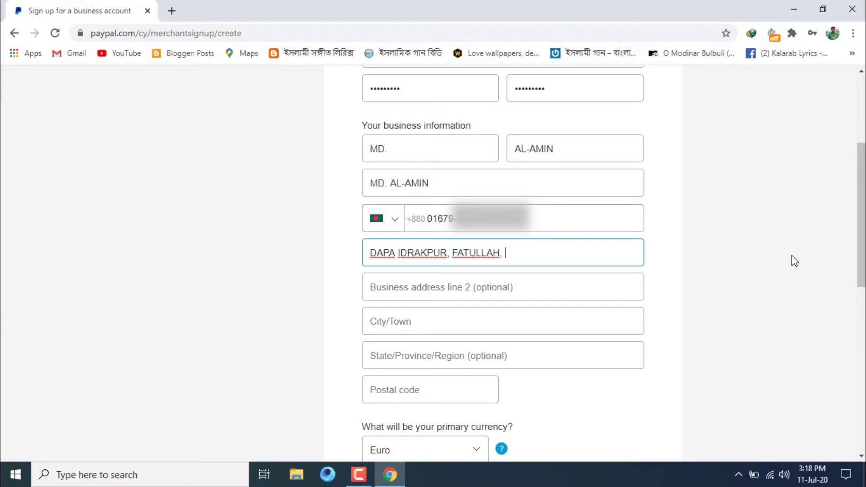
# Fill in the business street address, city, state/region and postal code, skipping address line 2.
pyautogui.press('Tab')
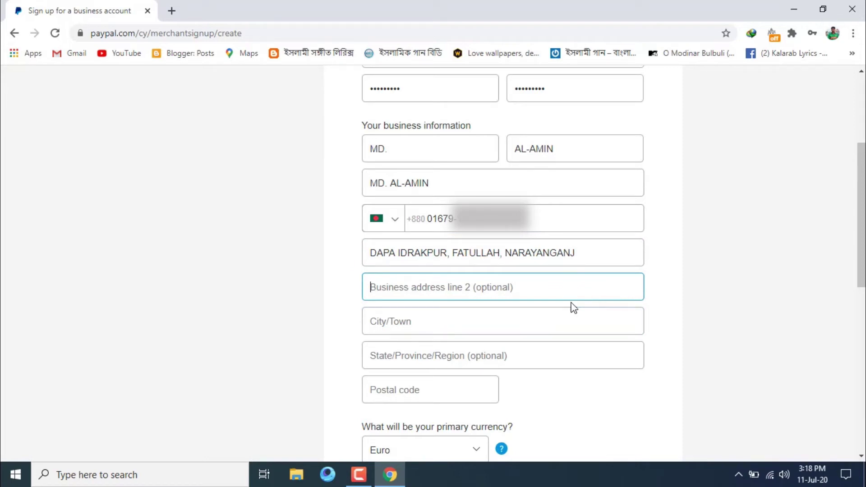
pyautogui.press('Tab')
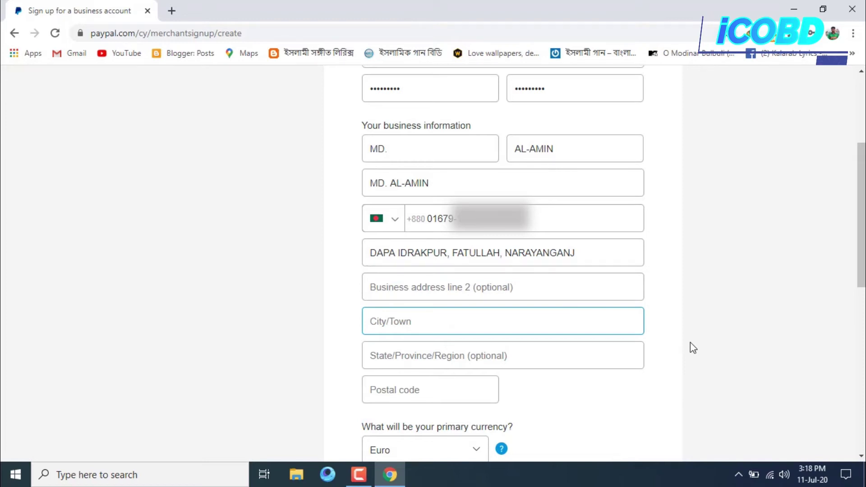
pyautogui.write('NARAYA')
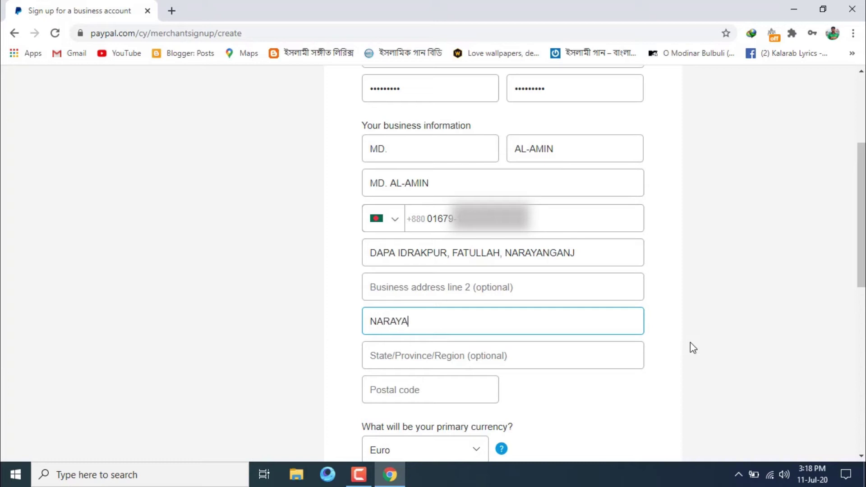
pyautogui.write('NGANJ')
pyautogui.press('Tab')
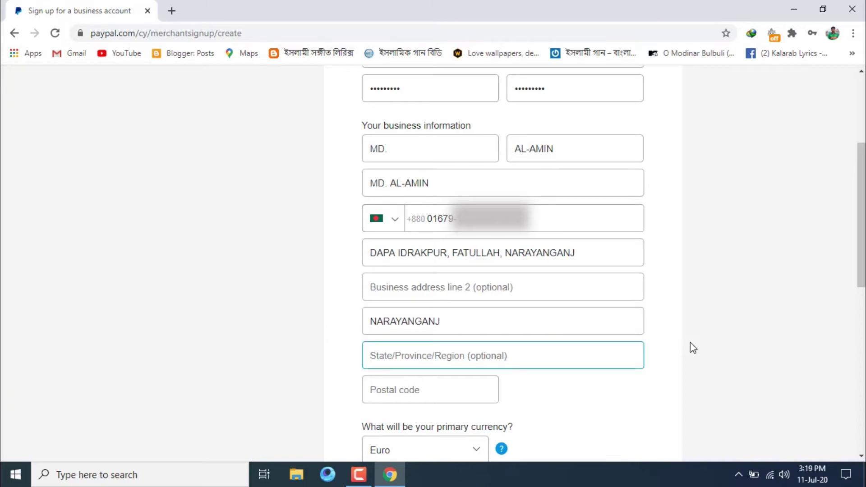
pyautogui.write('BAN')
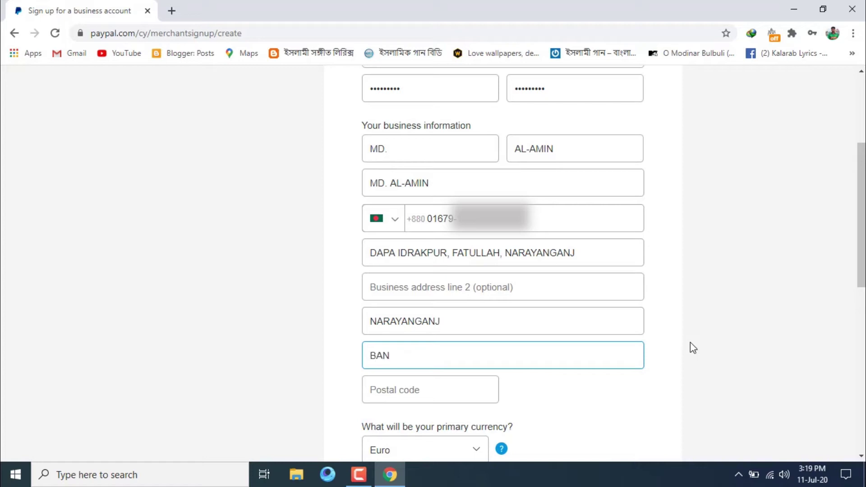
pyautogui.write('GLADESH')
pyautogui.press('Tab')
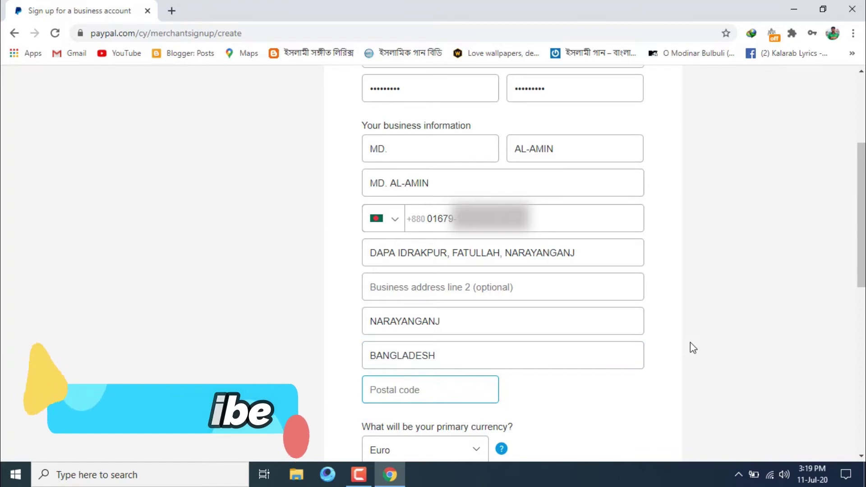
pyautogui.write('1421')
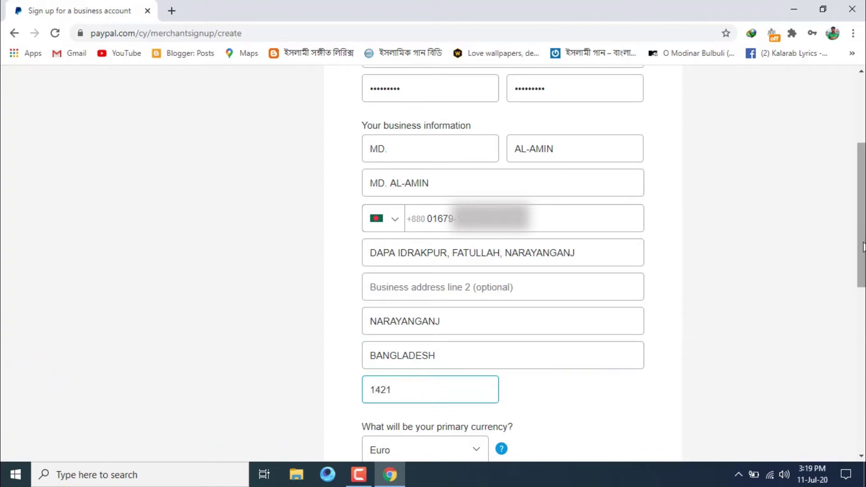
pyautogui.scroll(-4, 490, 283)
# Set the primary currency to US Dollar.
pyautogui.click(467, 269)
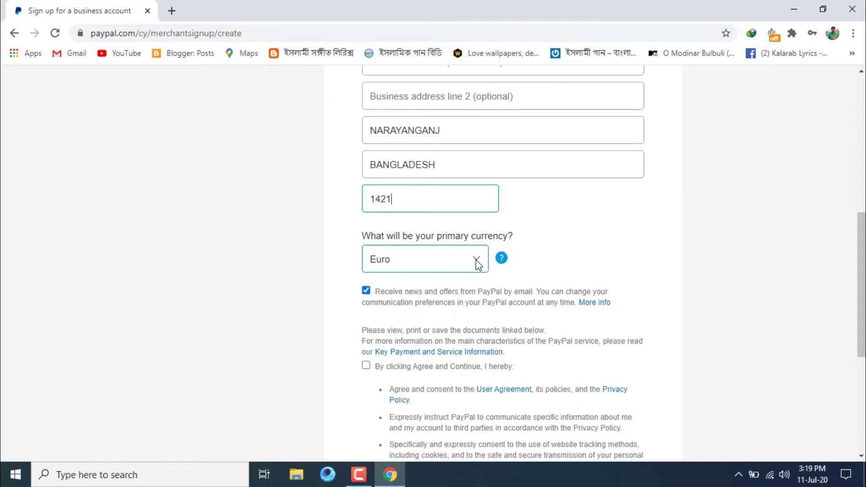
pyautogui.click(481, 261)
pyautogui.moveTo(495, 185); pyautogui.dragTo(497, 228)
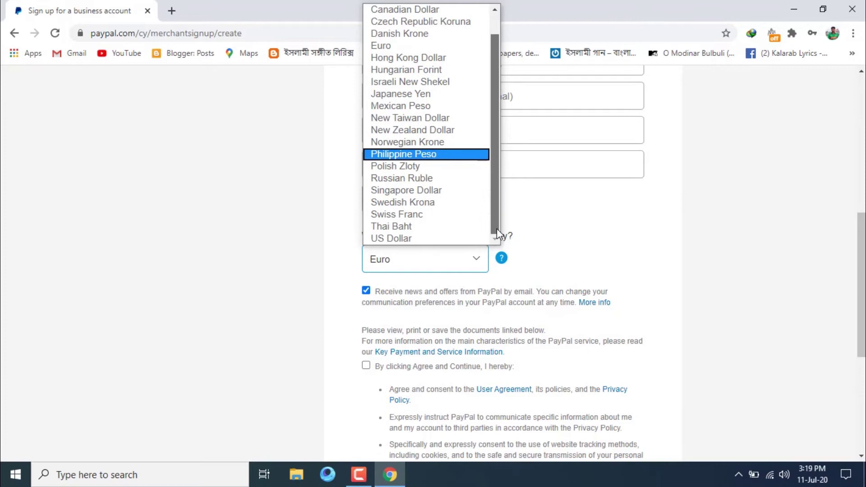
pyautogui.click(441, 239)
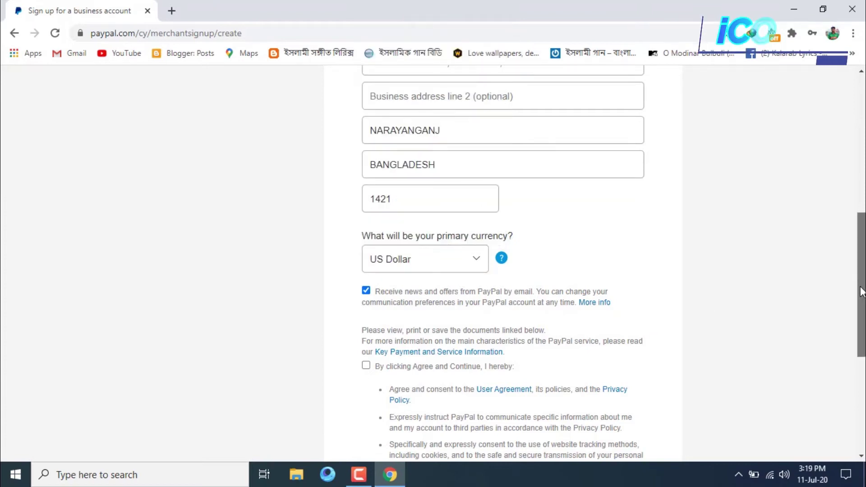
# Opt out of PayPal news emails, accept the user agreement and submit with Agree and Continue.
pyautogui.moveTo(860, 290); pyautogui.dragTo(847, 325)
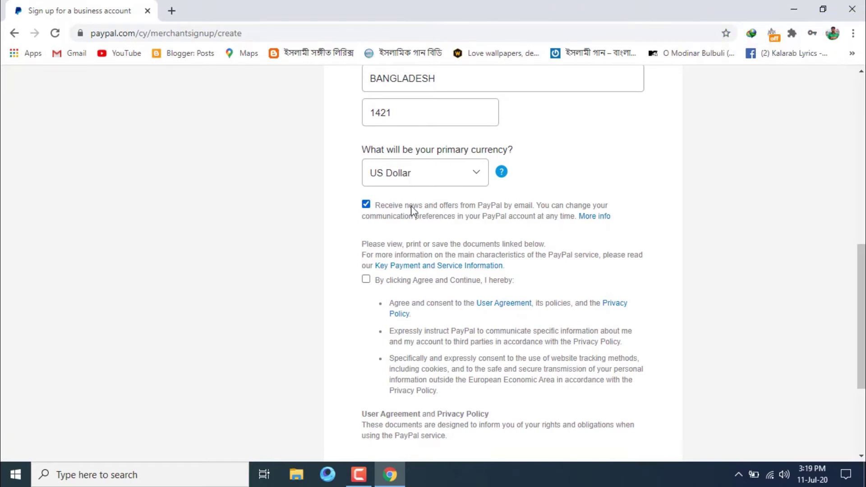
pyautogui.click(366, 204)
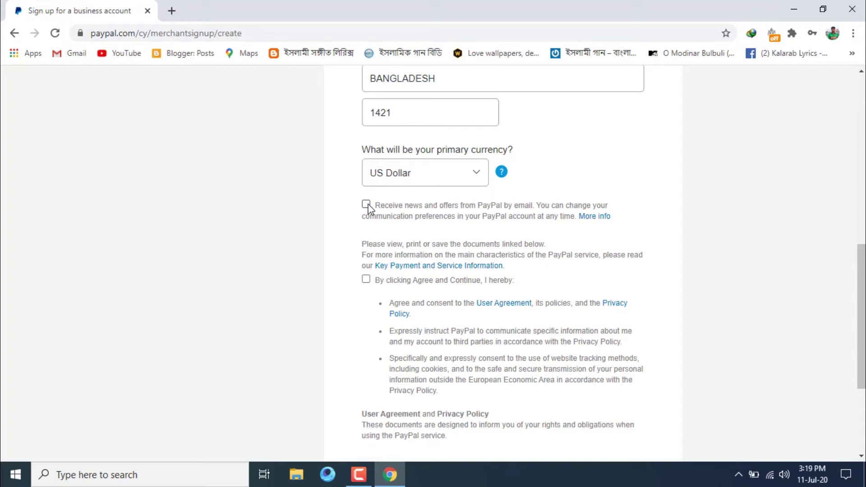
pyautogui.click(365, 279)
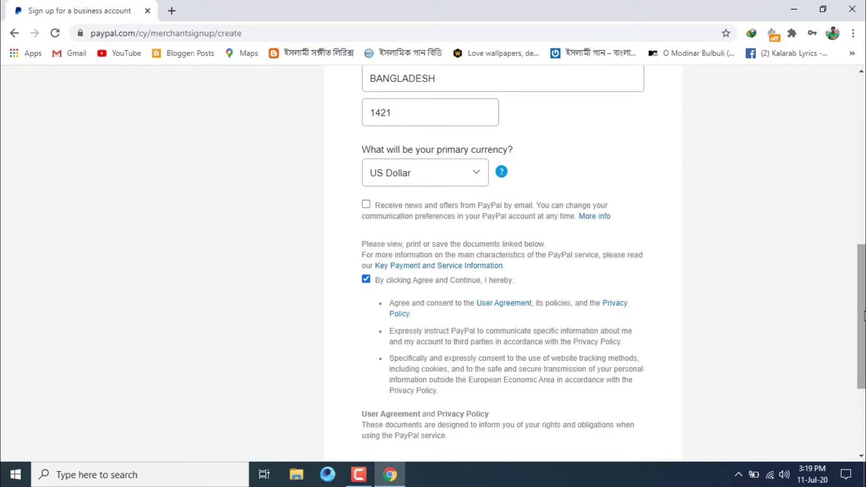
pyautogui.scroll(-3, 864, 317)
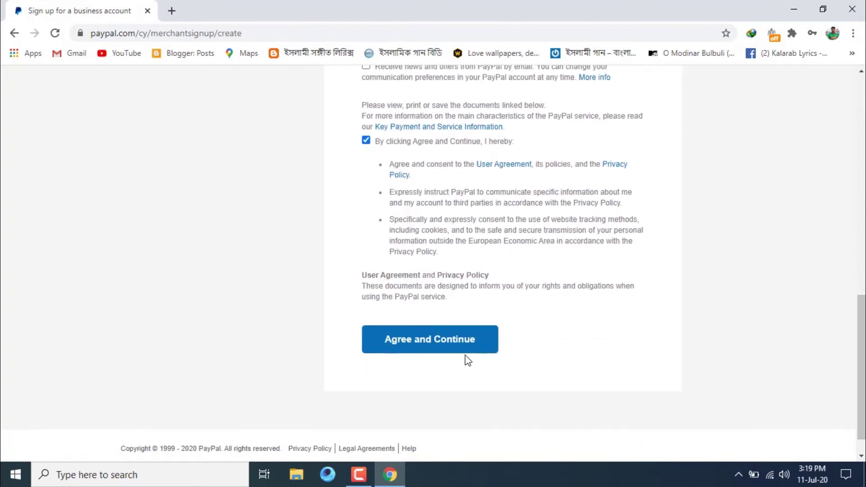
pyautogui.click(465, 348)
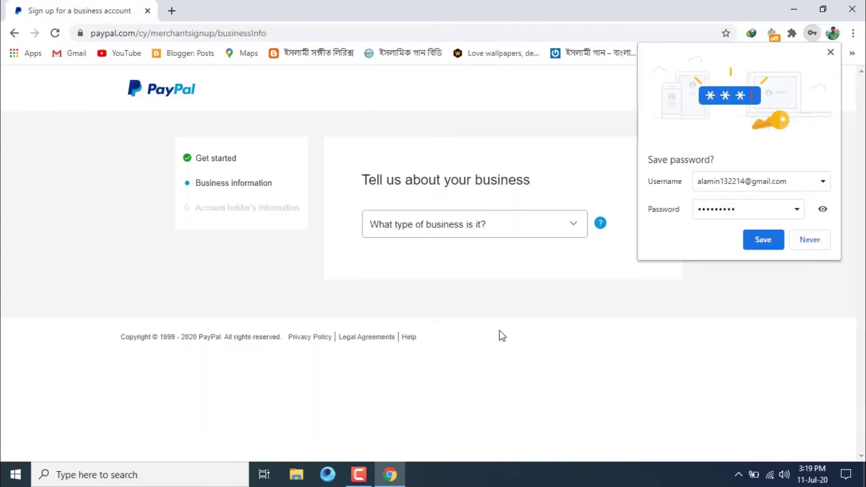
# Save the new password in Chrome and choose Individual as the business type.
pyautogui.click(766, 238)
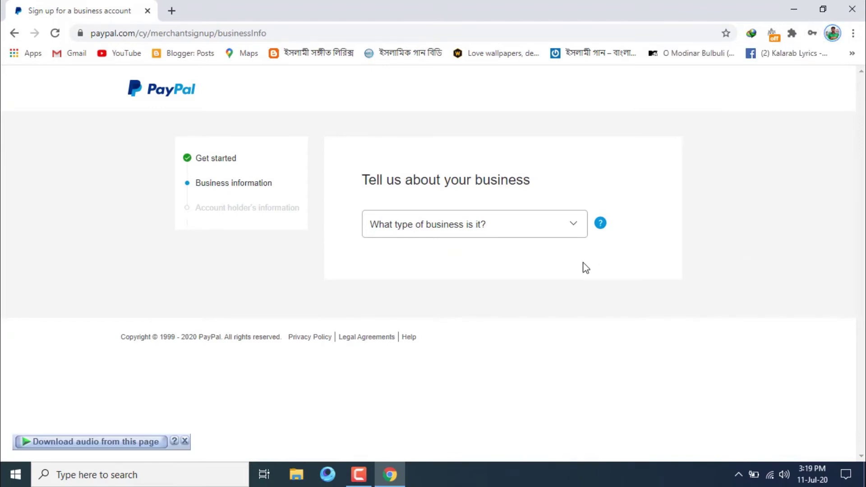
pyautogui.click(578, 226)
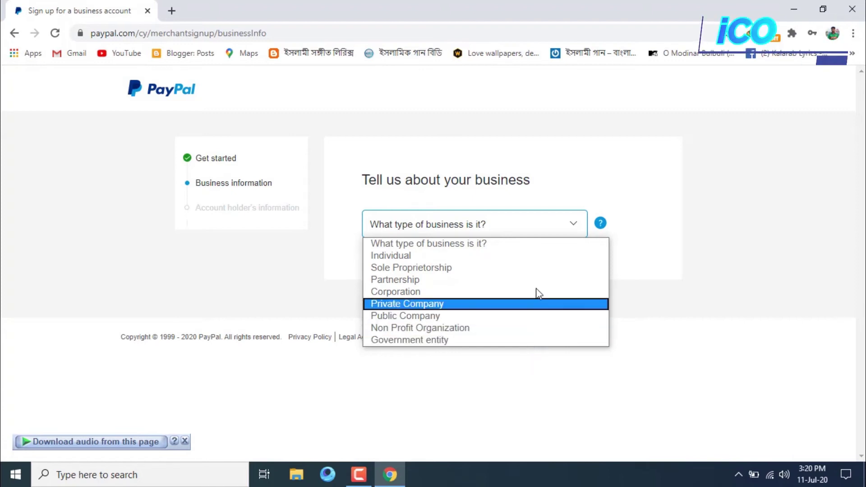
pyautogui.click(537, 256)
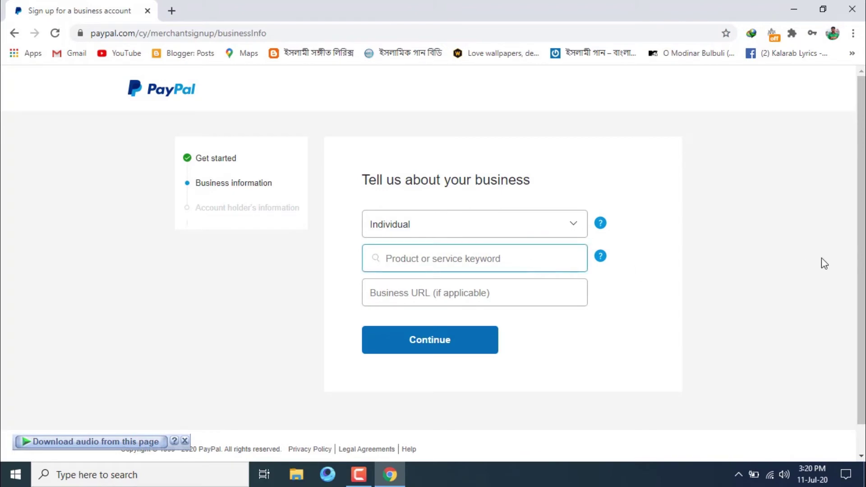
# Search 'MANAGEMENT', pick Management, Consulting, and Public Relations Services, and continue.
pyautogui.write('MANA')
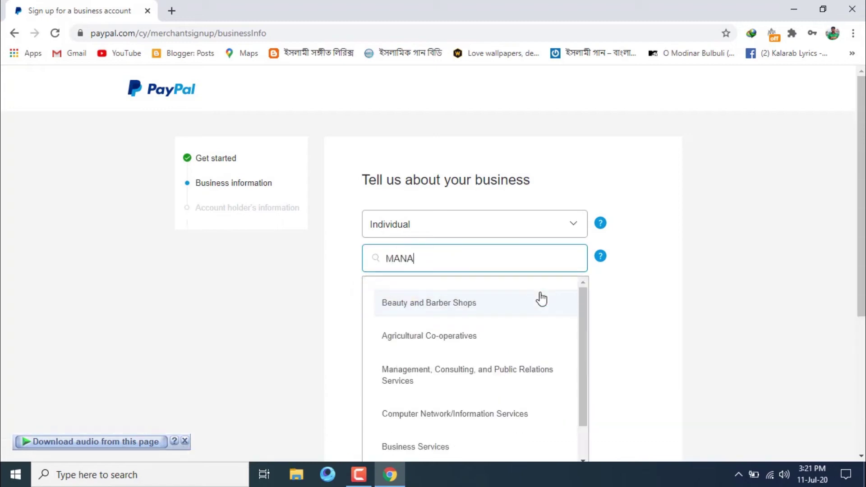
pyautogui.scroll(-1, 541, 297)
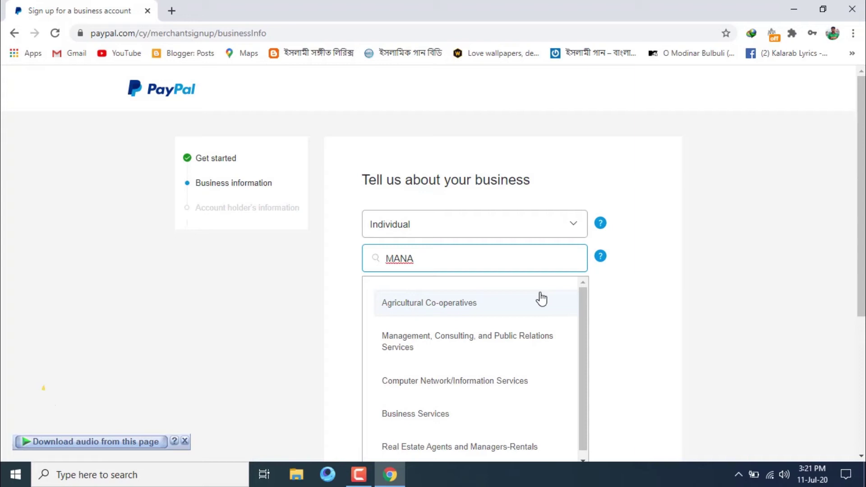
pyautogui.write('GEMENT')
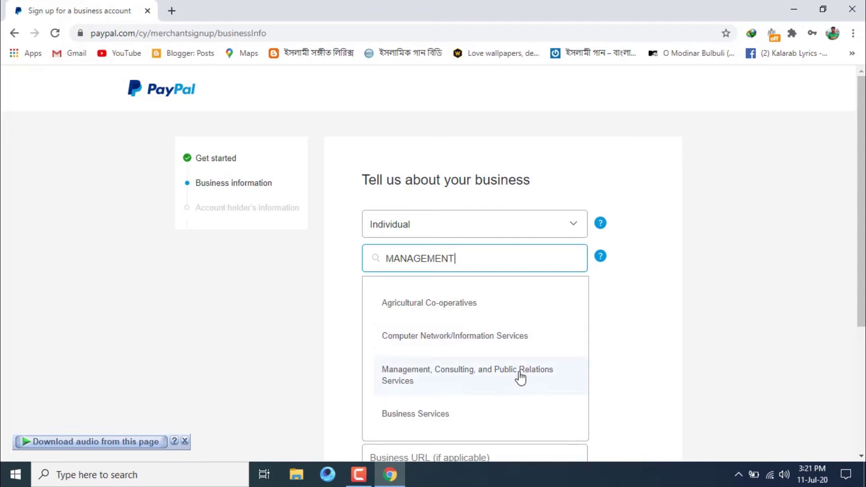
pyautogui.click(529, 382)
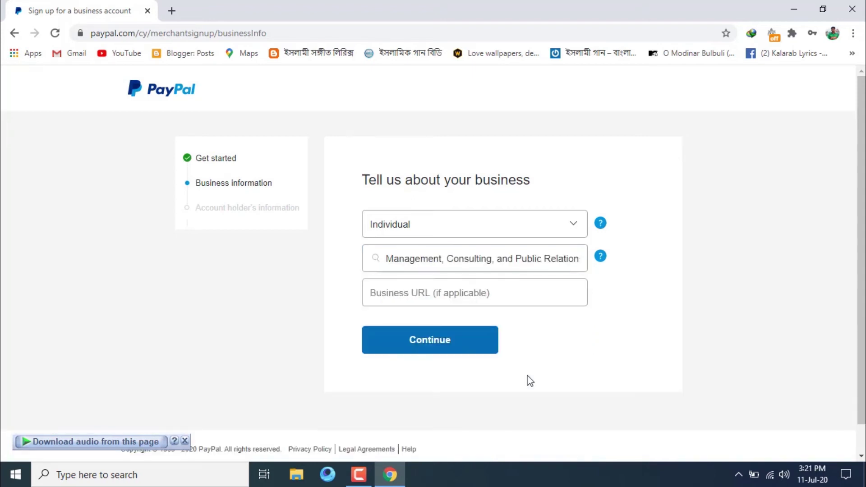
pyautogui.click(530, 300)
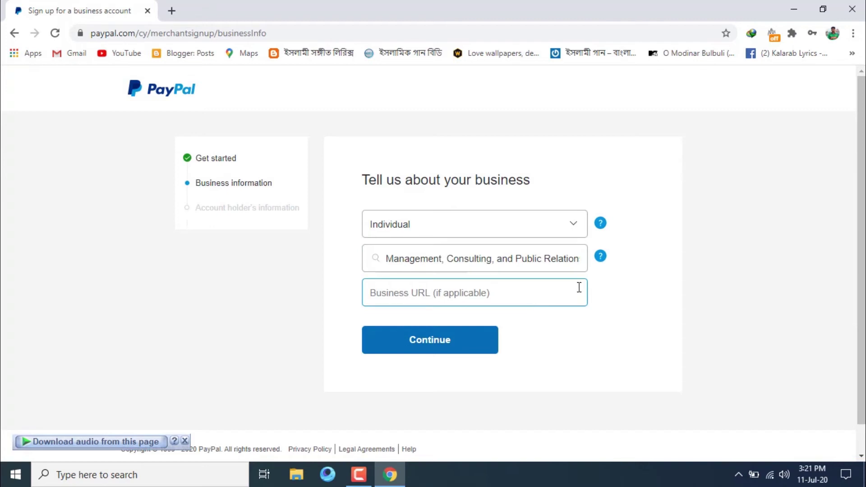
pyautogui.click(488, 298)
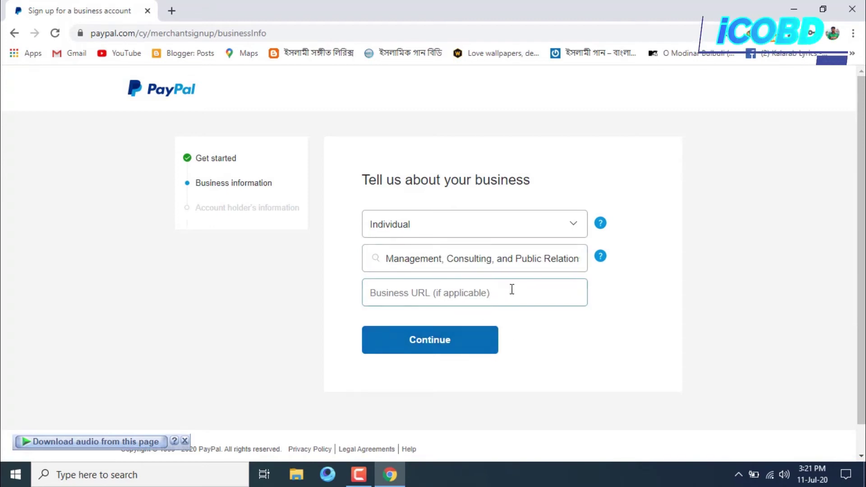
pyautogui.click(481, 353)
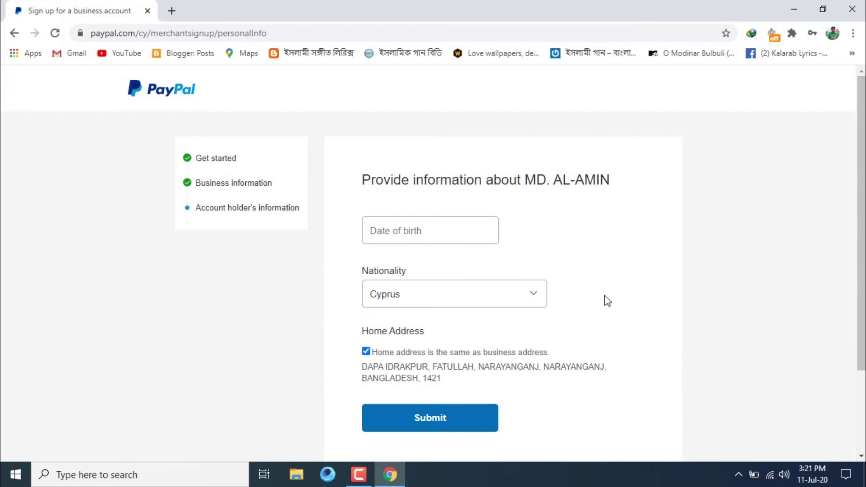
# Enter the date of birth, set nationality to Bangladesh and submit the account holder details.
pyautogui.click(450, 225)
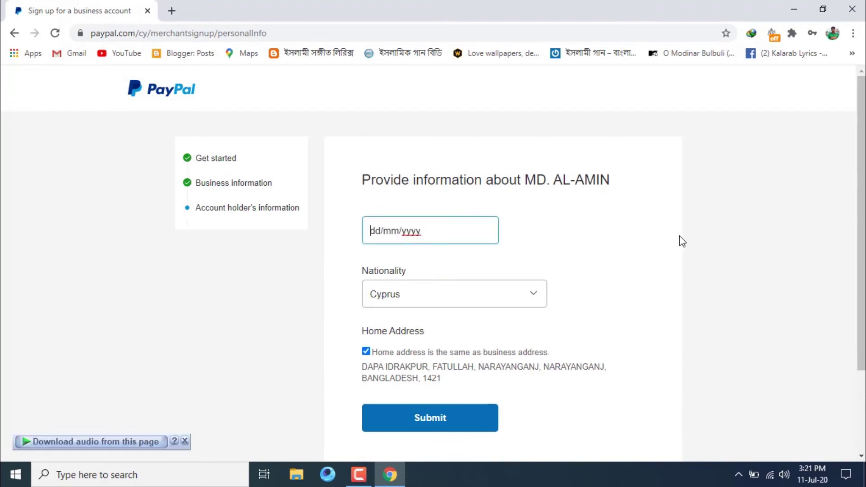
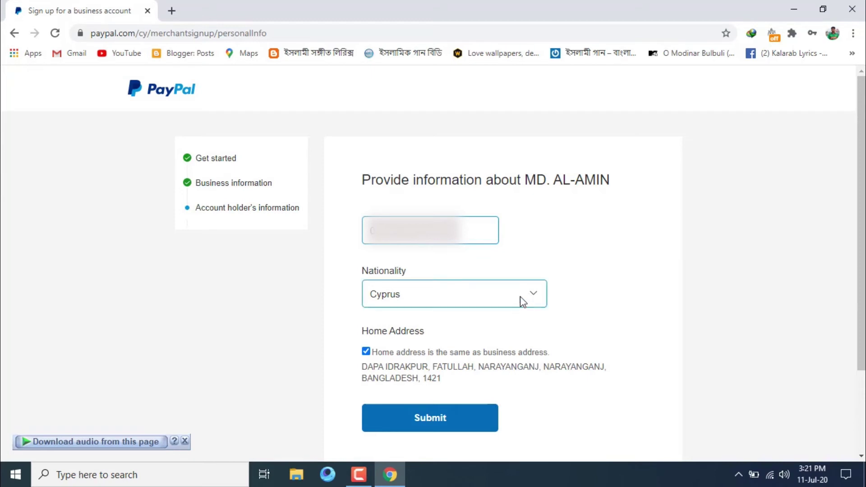
pyautogui.click(530, 306)
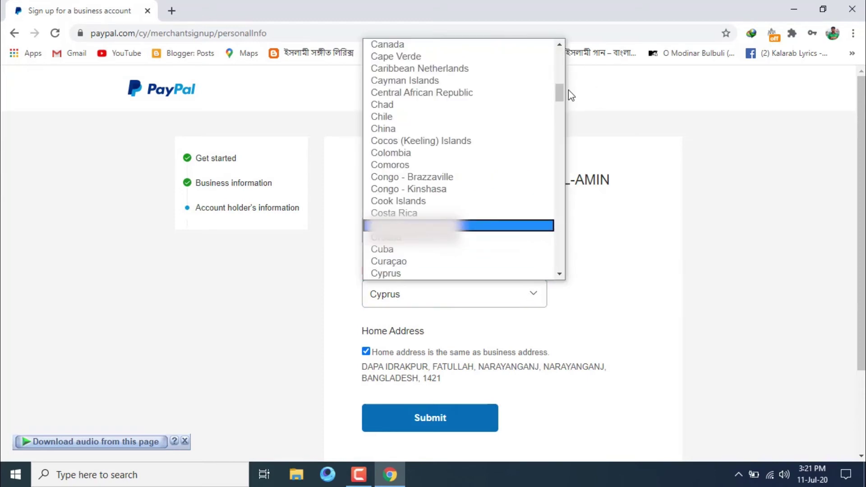
pyautogui.moveTo(559, 98); pyautogui.dragTo(562, 62)
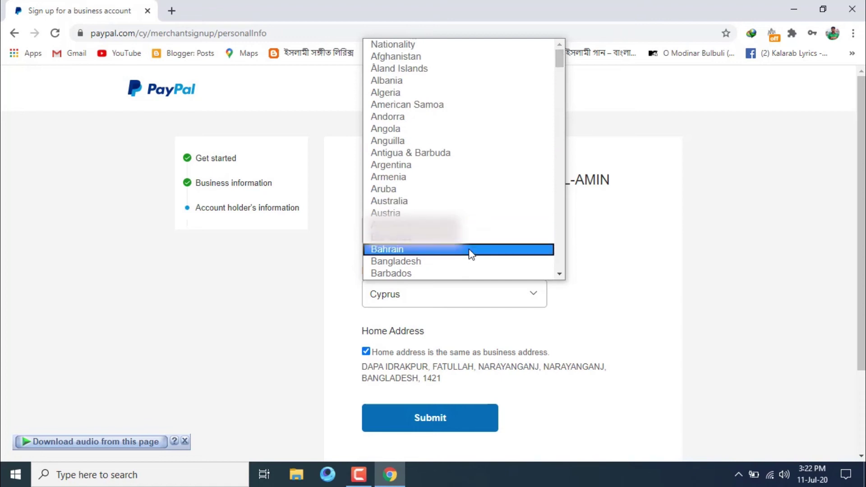
pyautogui.click(470, 261)
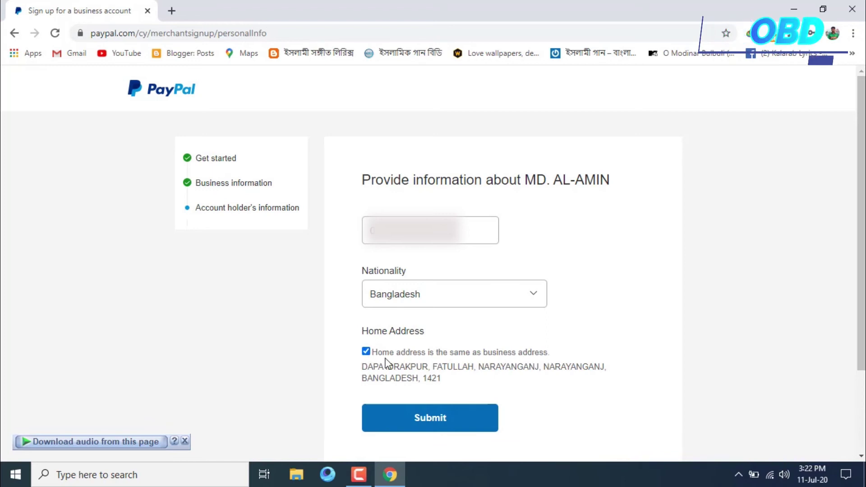
pyautogui.click(445, 419)
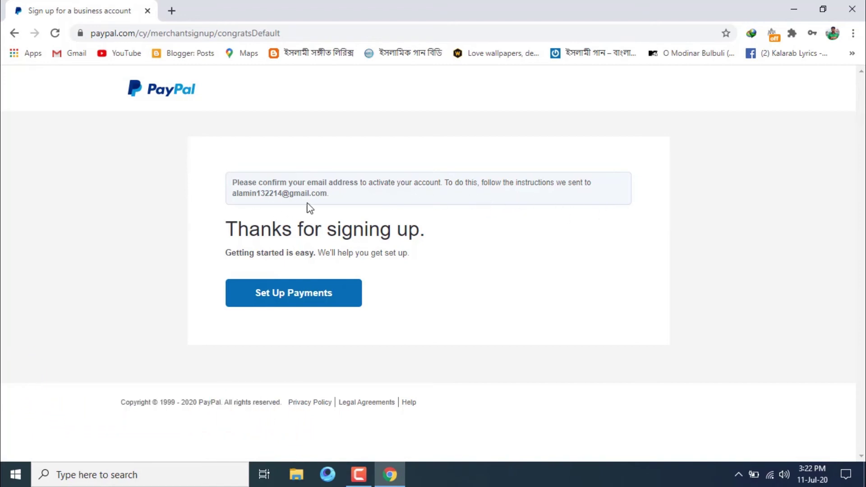
# Load the business account's welcome dashboard via Set Up Payments, then open the profile menu.
pyautogui.click(319, 300)
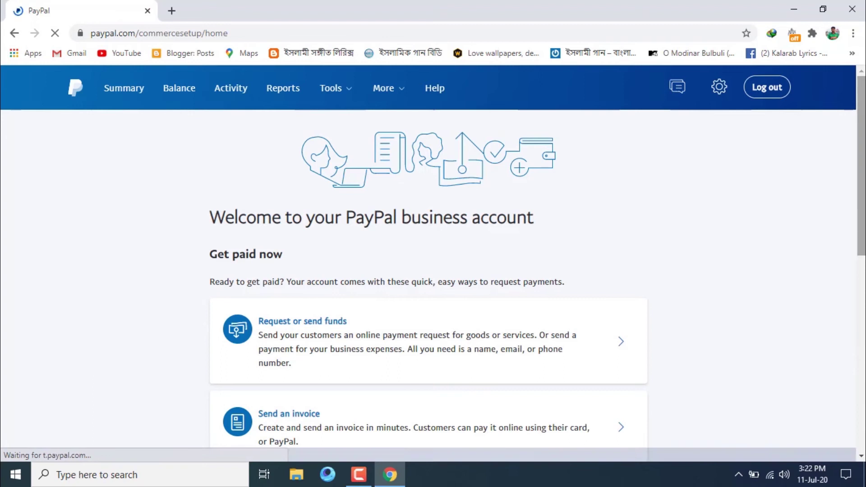
pyautogui.moveTo(864, 154)
pyautogui.mouseDown()
pyautogui.moveTo(852, 313)
pyautogui.moveTo(859, 159)
pyautogui.mouseUp()
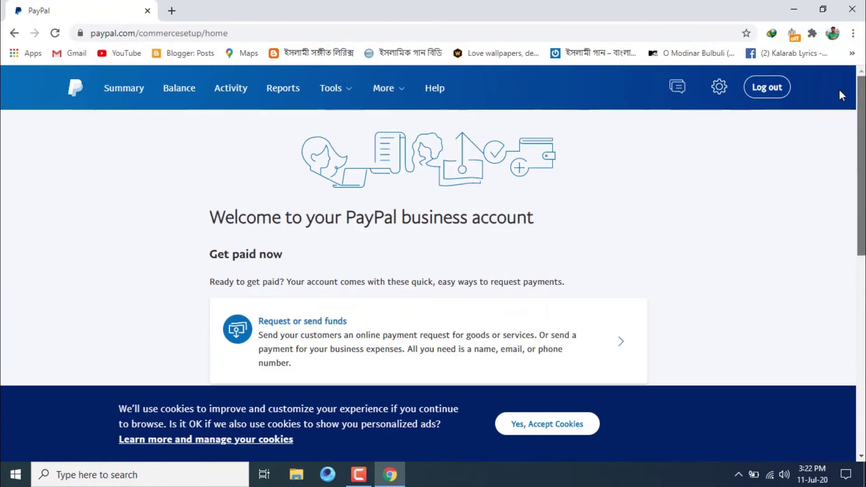
pyautogui.click(719, 88)
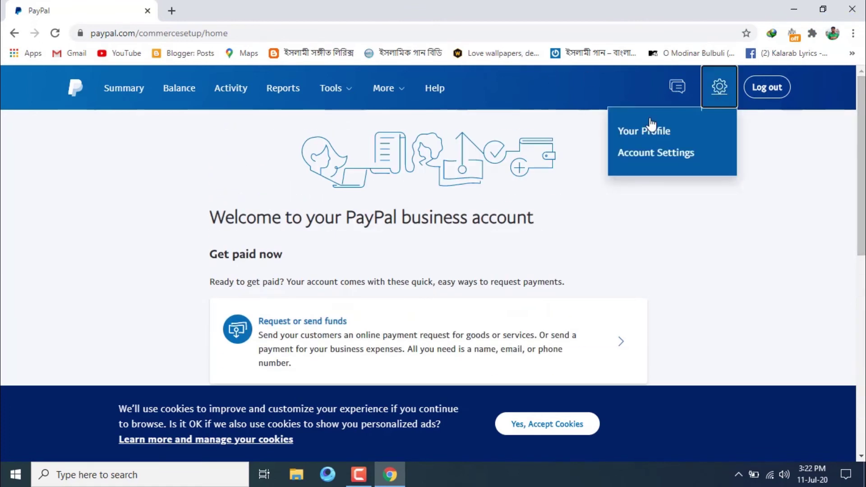
# From Your Profile, try editing the primary email address and confirm it cannot be changed.
pyautogui.click(631, 131)
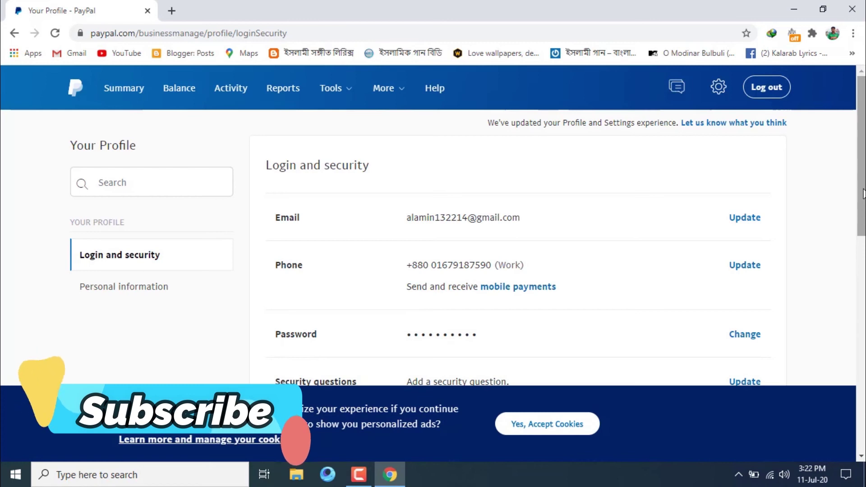
pyautogui.moveTo(861, 195); pyautogui.dragTo(861, 208)
pyautogui.click(745, 182)
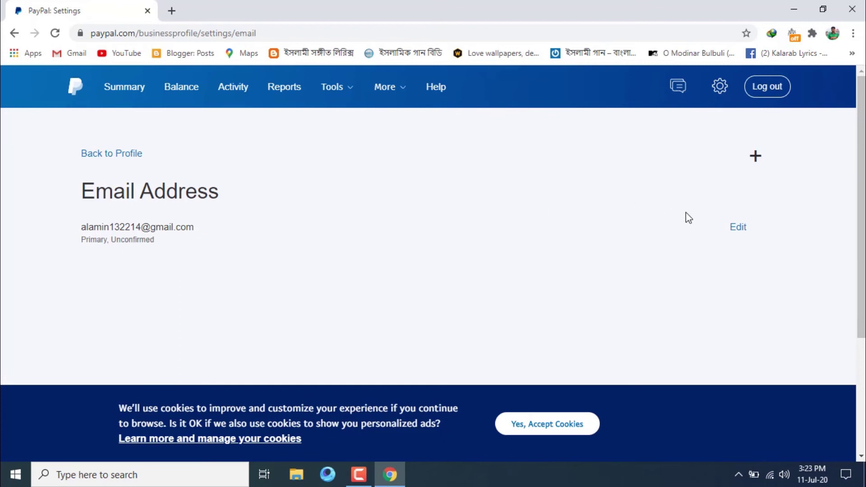
pyautogui.click(737, 229)
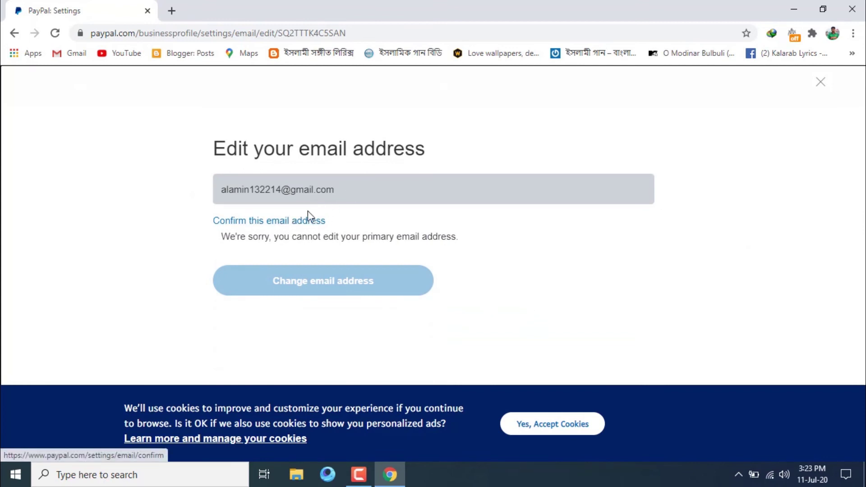
# Return to the profile page and open the Money page showing 0,00 USD available.
pyautogui.click(13, 34)
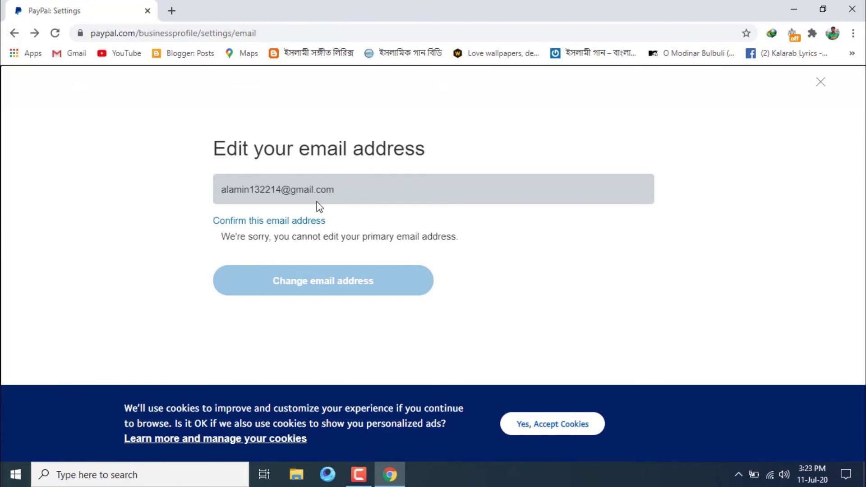
pyautogui.click(15, 35)
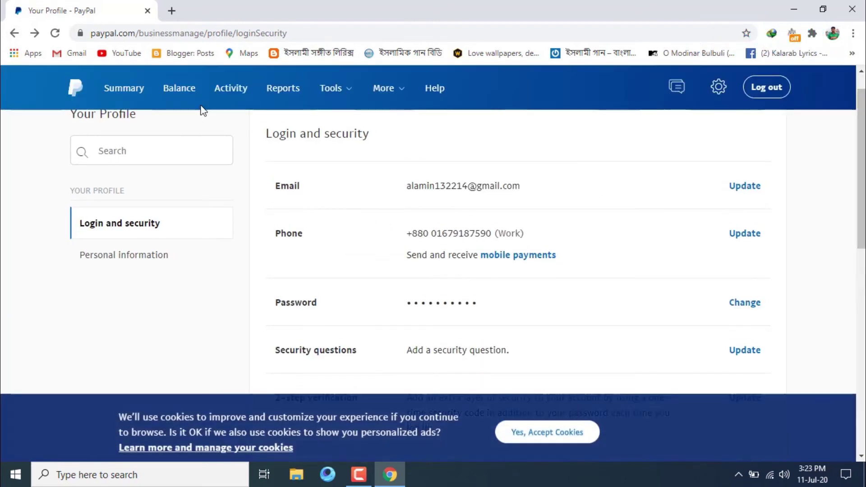
pyautogui.click(190, 89)
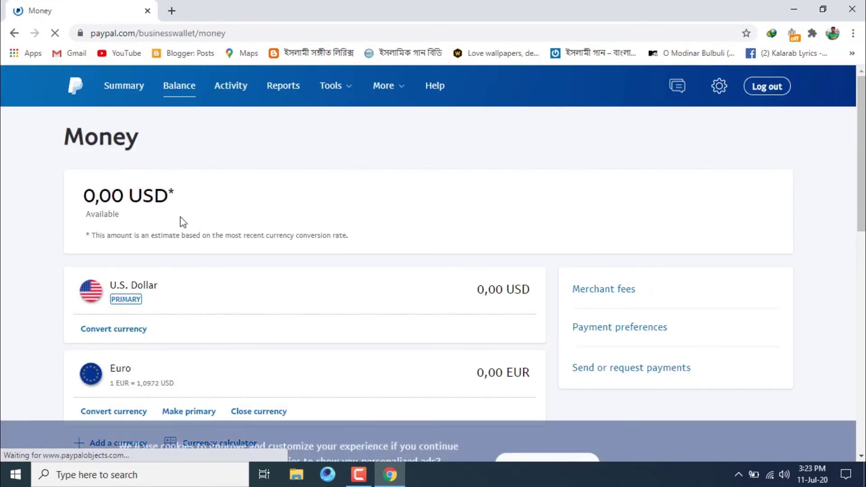
# Look over the Summary dashboard's balance and setup tasks, then view the empty Activity page.
pyautogui.click(128, 93)
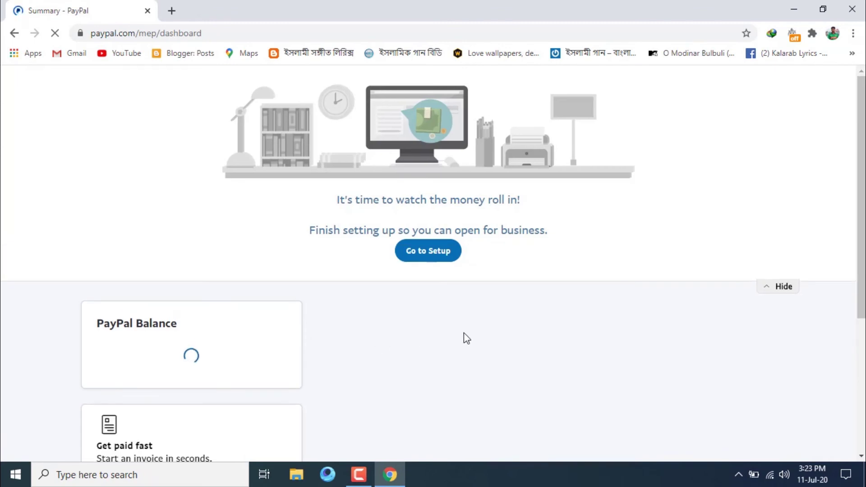
pyautogui.scroll(-2, 464, 334)
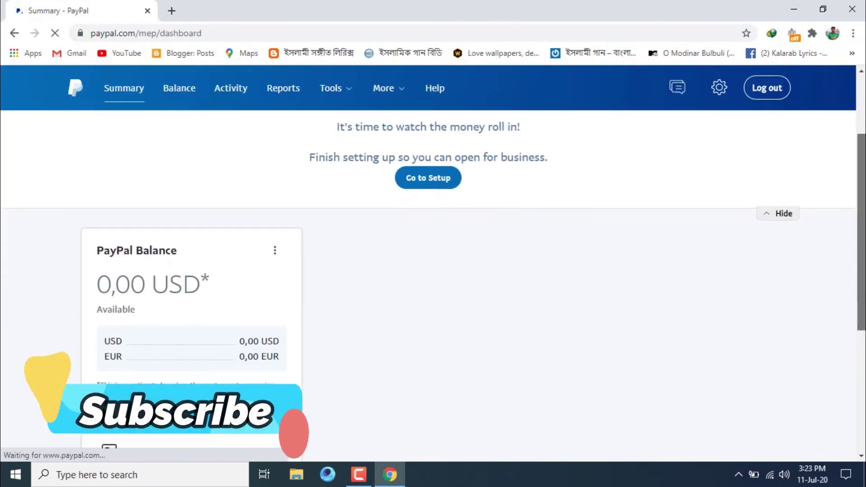
pyautogui.scroll(-1, 433, 270)
pyautogui.scroll(-1, 433, 270)
pyautogui.scroll(1, 433, 271)
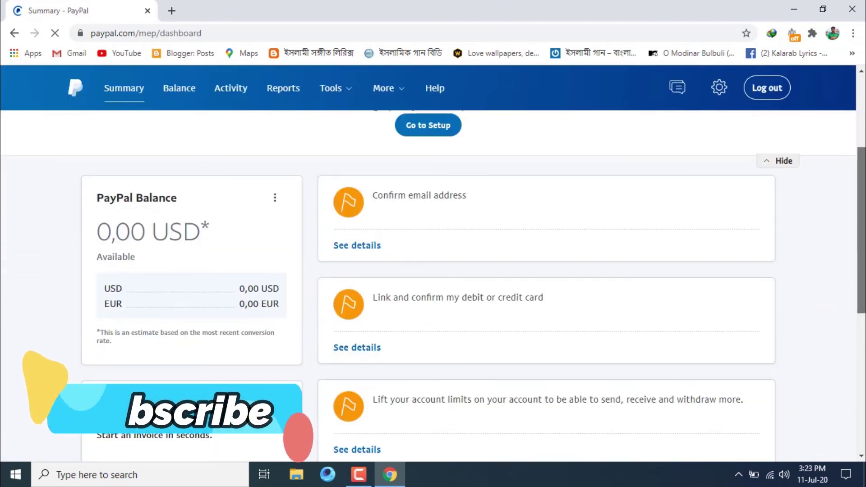
pyautogui.scroll(-3, 865, 300)
pyautogui.moveTo(864, 300); pyautogui.dragTo(829, 105)
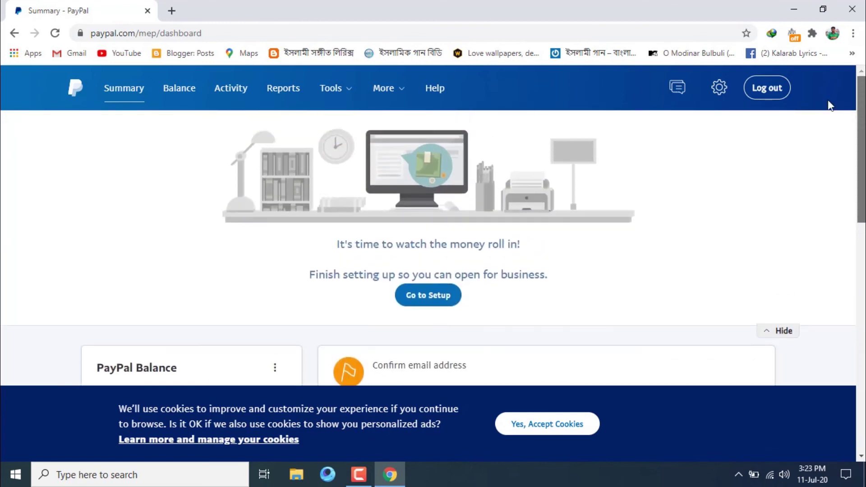
pyautogui.click(231, 89)
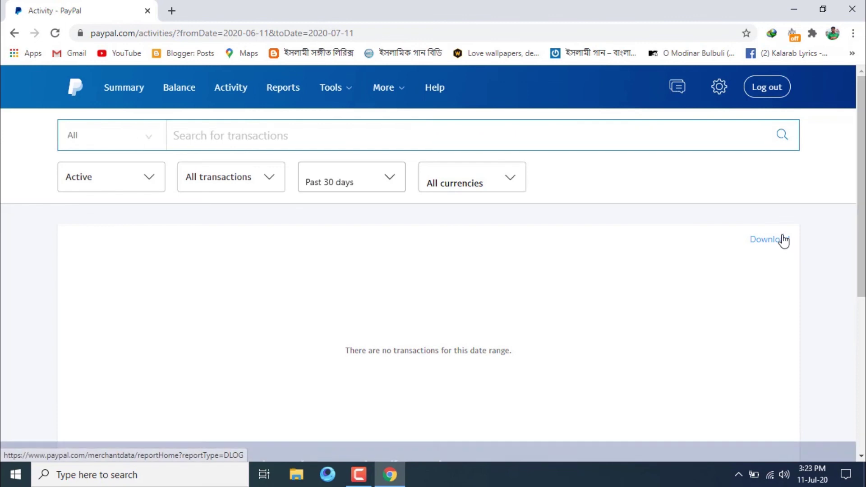
pyautogui.click(368, 184)
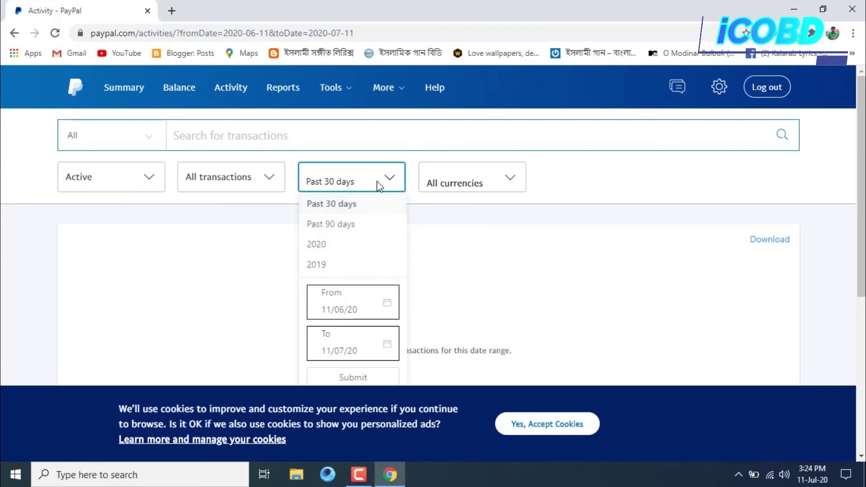
pyautogui.click(512, 179)
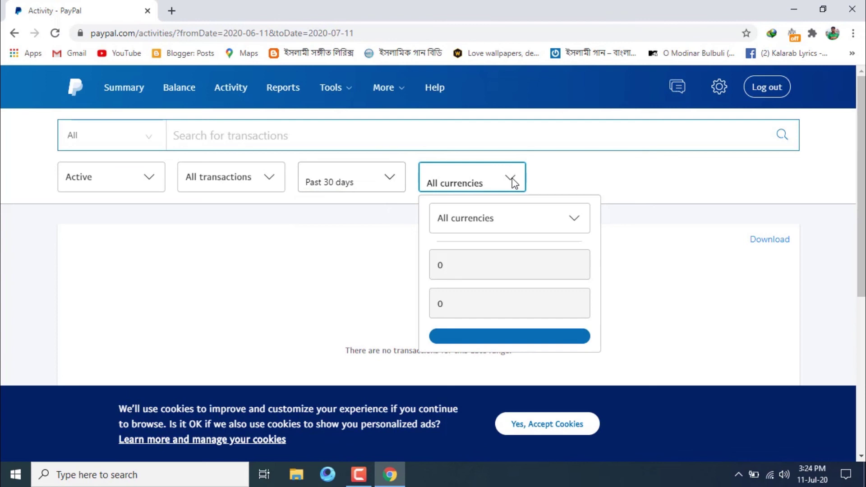
pyautogui.click(521, 177)
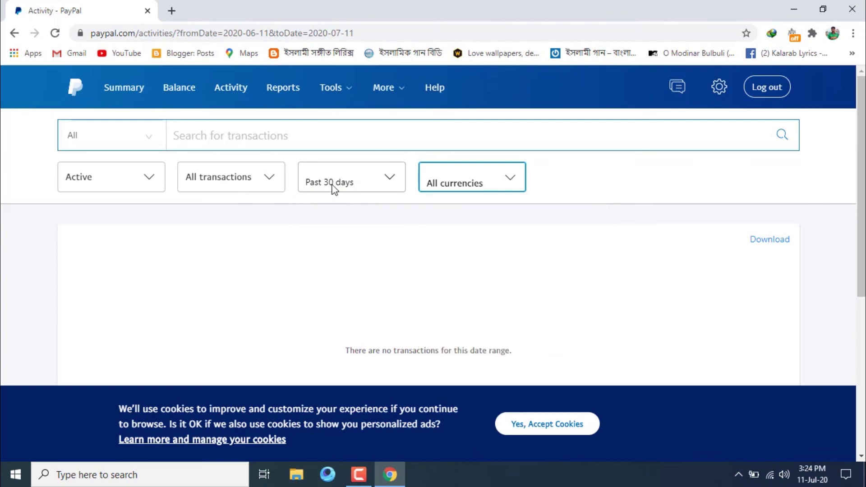
pyautogui.moveTo(862, 180); pyautogui.dragTo(863, 347)
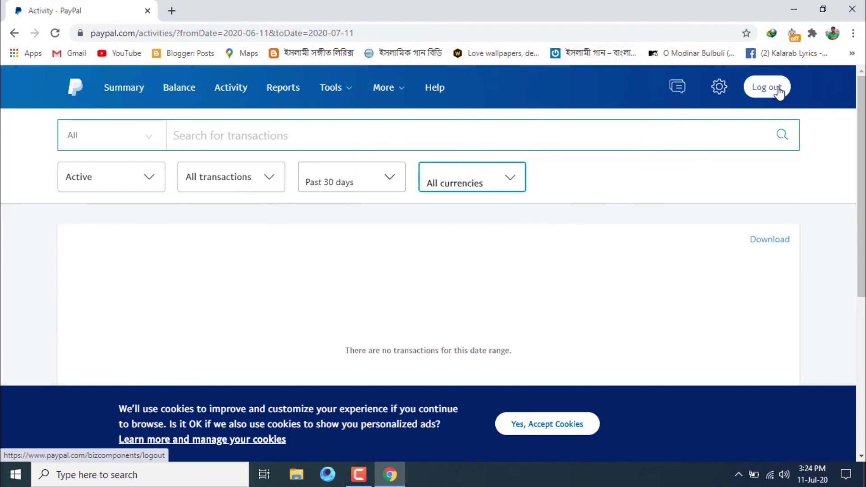
pyautogui.moveTo(718, 90)
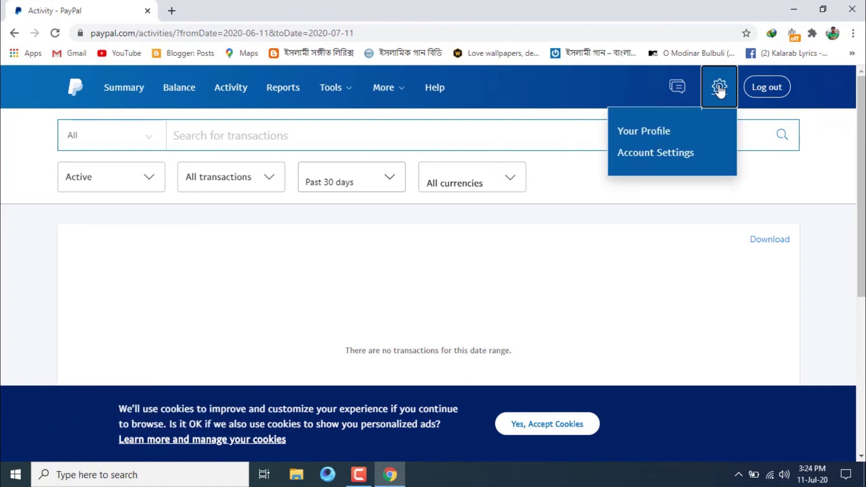
# View the Account Settings access options, including API access and Manage Users, then log out.
pyautogui.click(706, 155)
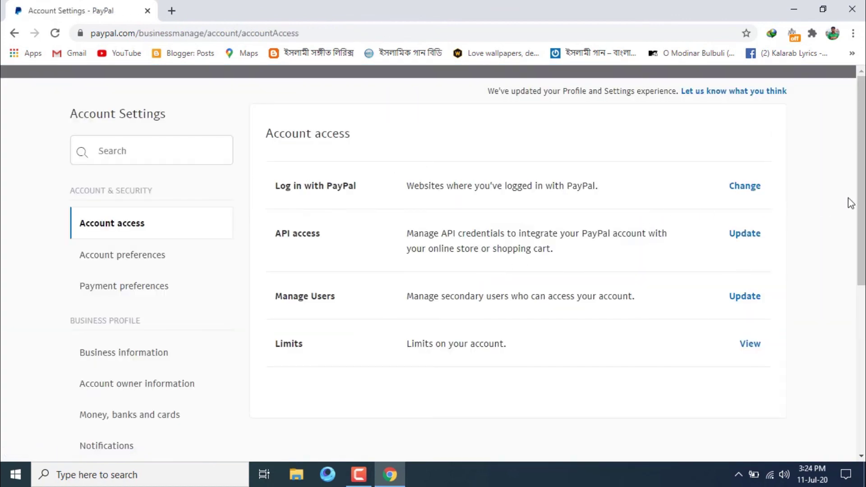
pyautogui.moveTo(863, 177)
pyautogui.mouseDown()
pyautogui.moveTo(863, 336)
pyautogui.moveTo(863, 179)
pyautogui.mouseUp()
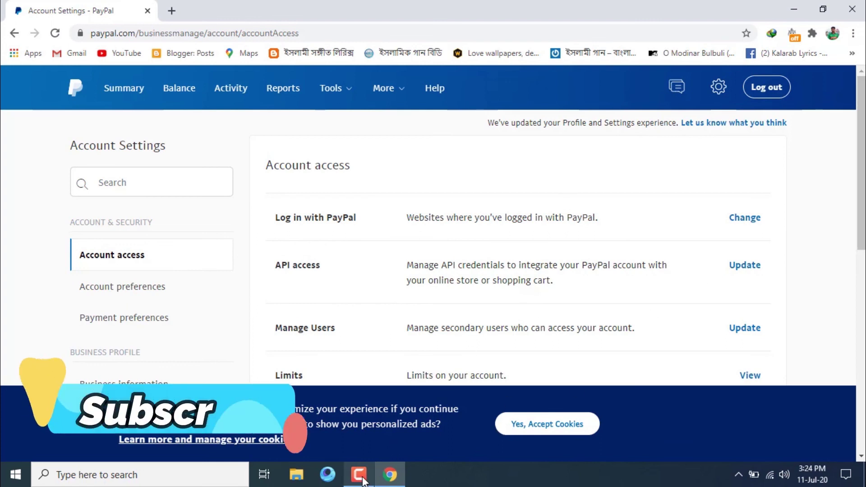
pyautogui.click(775, 89)
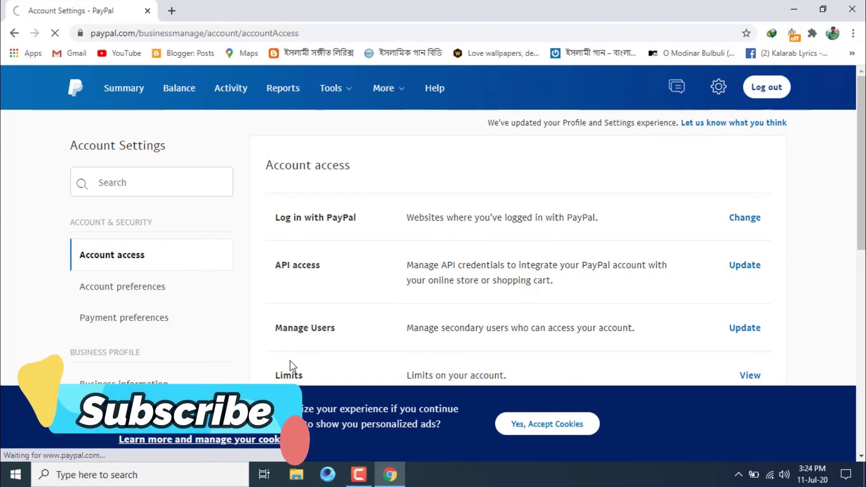